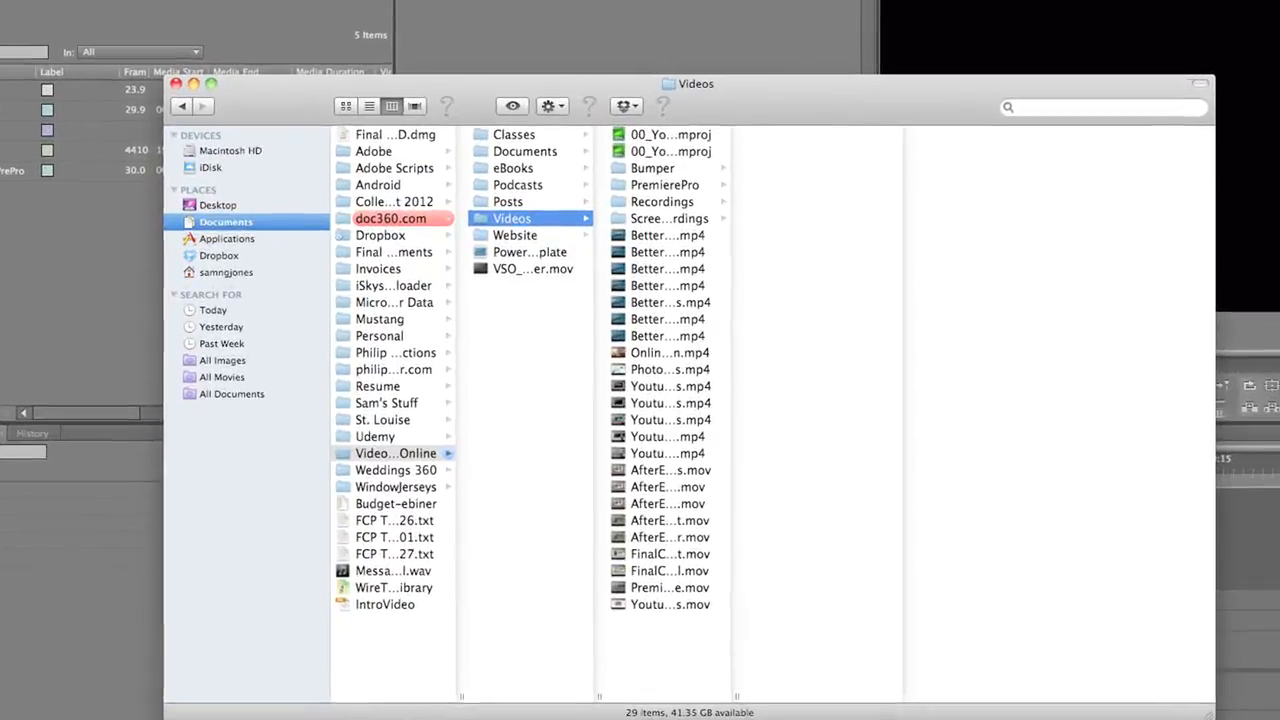
Create a folder named New Project inside the Videos folder
{"action": "key", "text": "super+shift+n"}
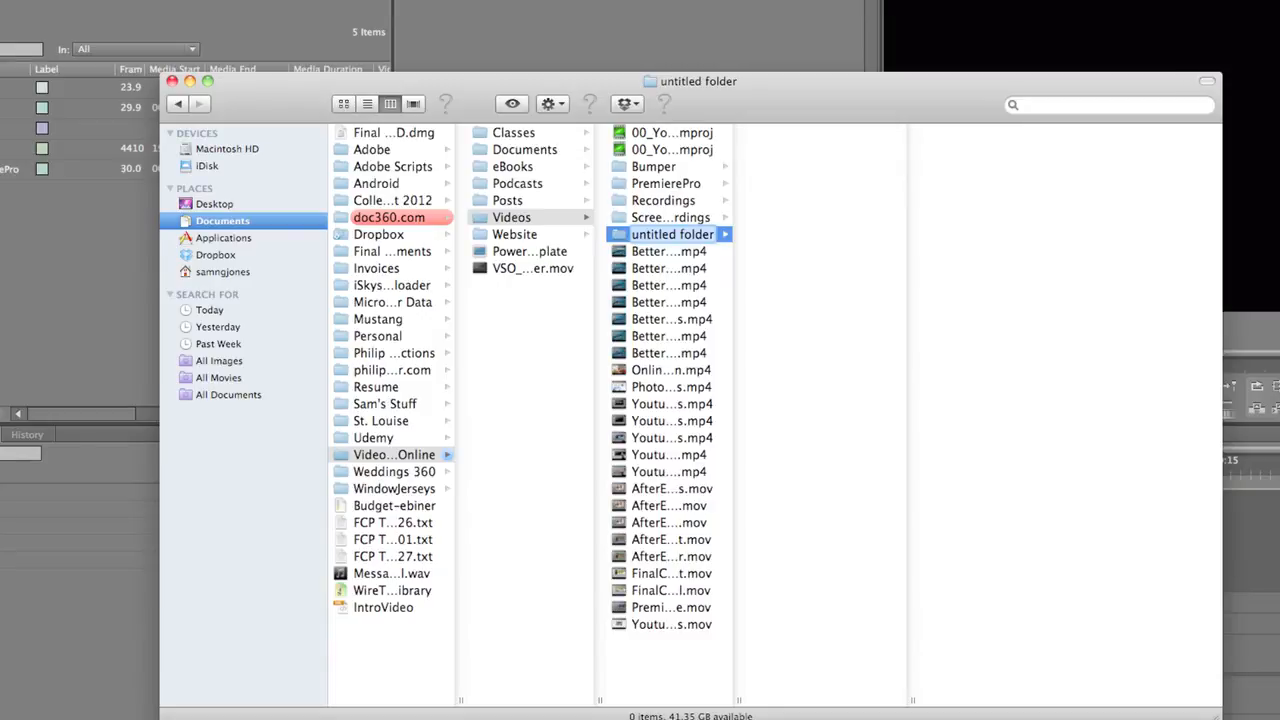
{"action": "type", "text": "New PR"}
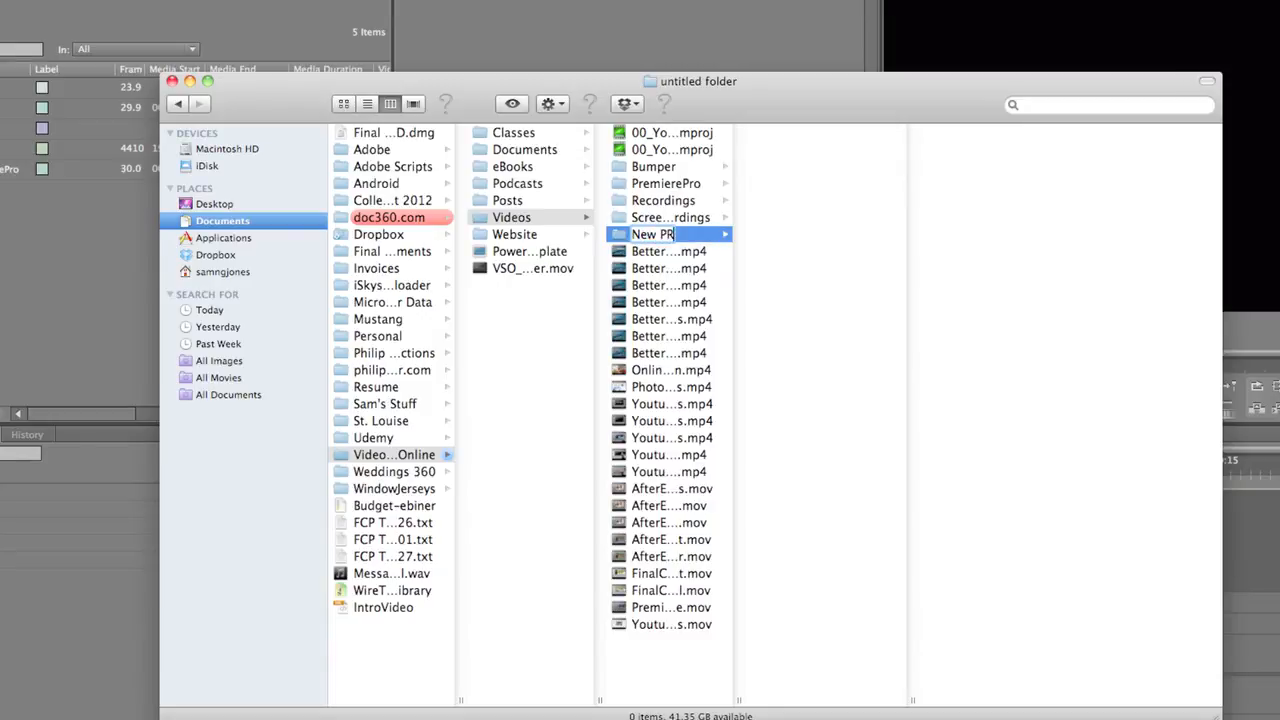
{"action": "key", "text": "BackSpace"}
{"action": "type", "text": "roject"}
{"action": "key", "text": "Return"}
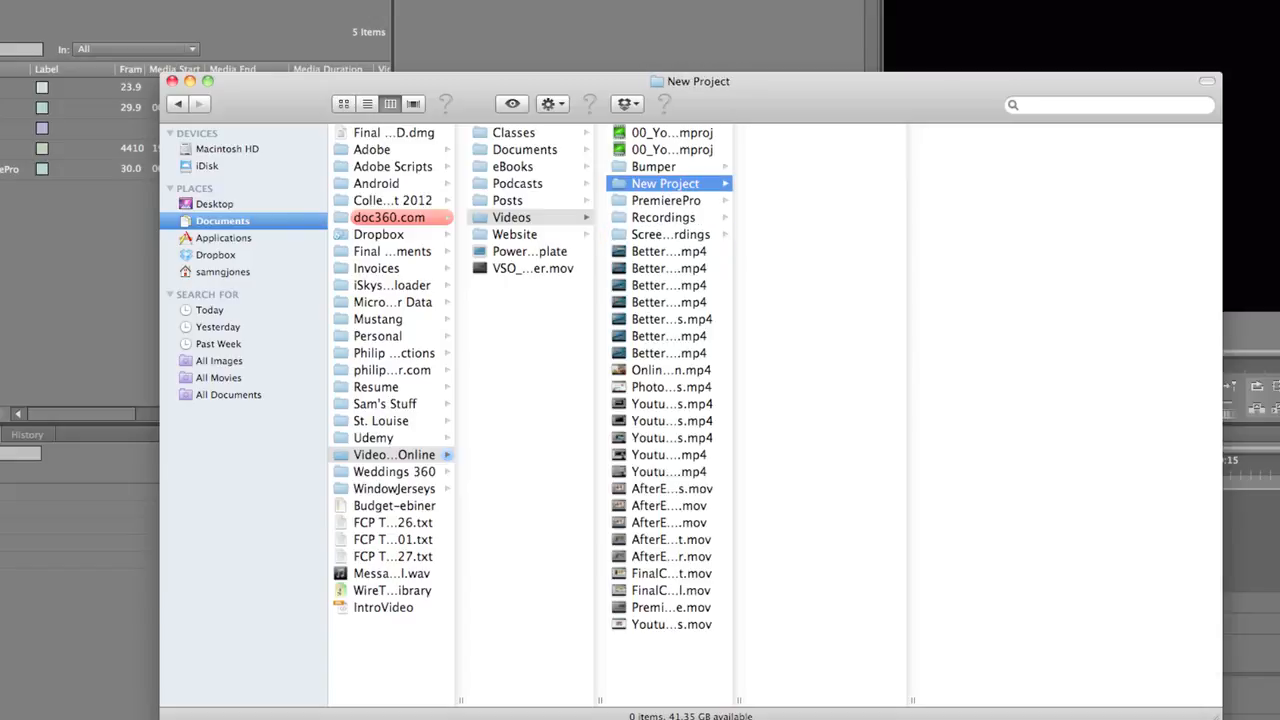
Create two subfolders named Video and Audio inside the New Project folder
{"action": "key", "text": "shift+super+n"}
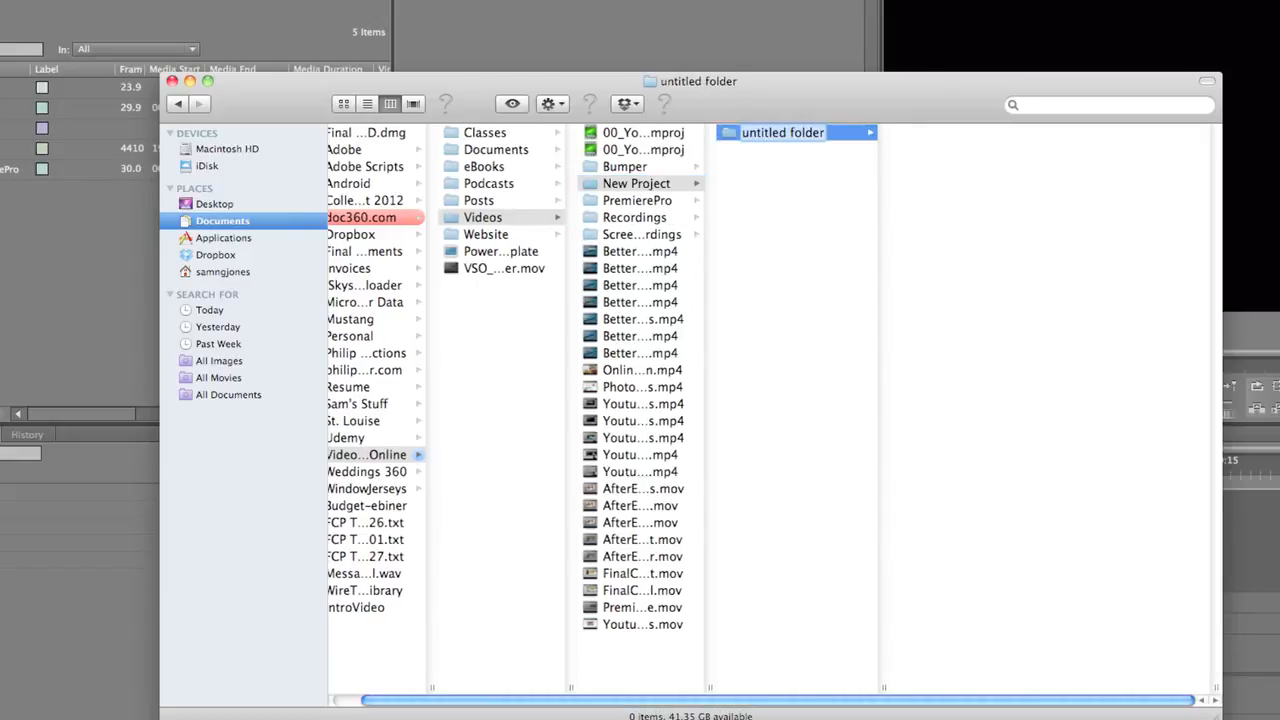
{"action": "type", "text": "Video"}
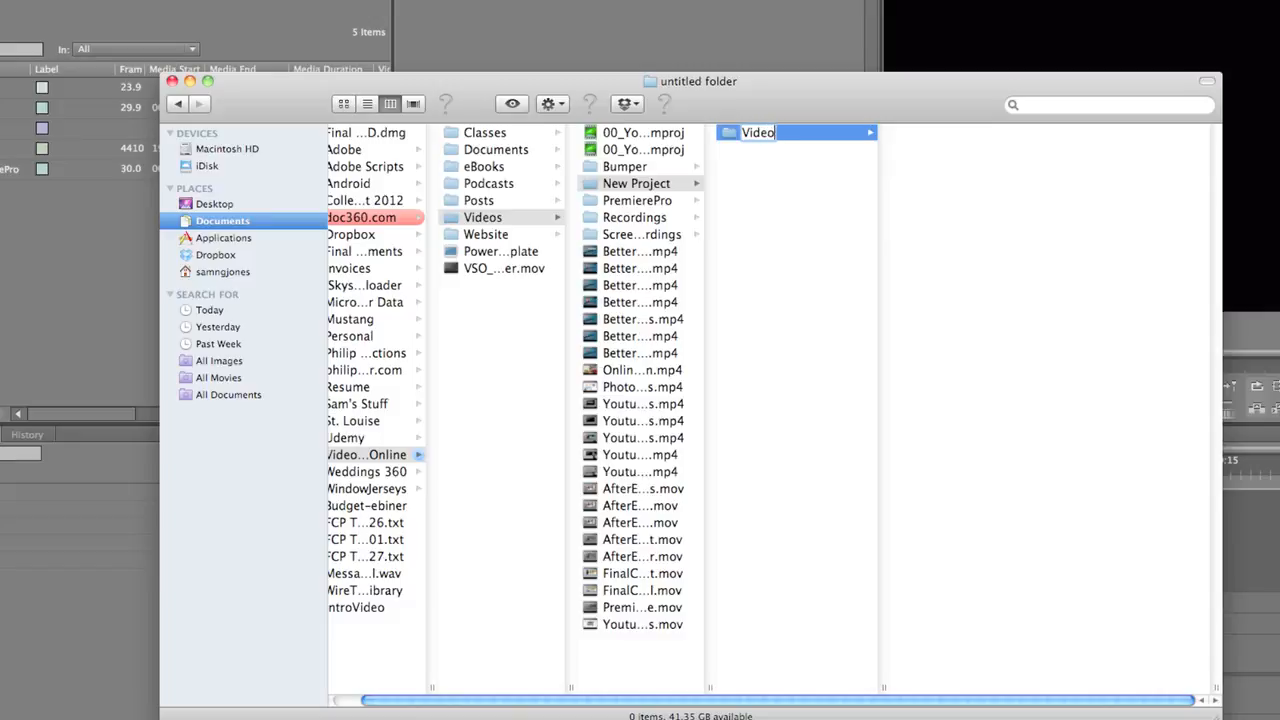
{"action": "key", "text": "Return"}
{"action": "left_click", "coordinate": [820, 202]}
{"action": "key", "text": "shift+super+n"}
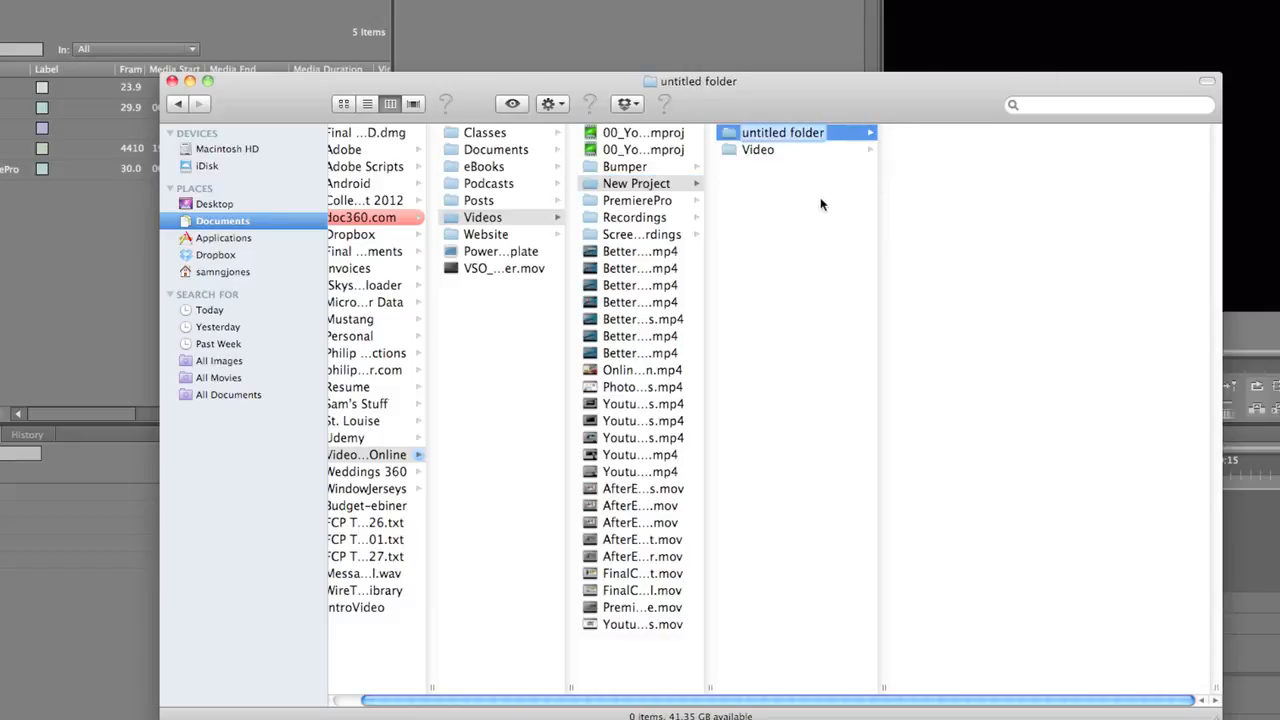
{"action": "type", "text": "Audio"}
{"action": "key", "text": "Return"}
Add two more subfolders named Photos and Exports to the New Project folder
{"action": "left_click", "coordinate": [777, 281]}
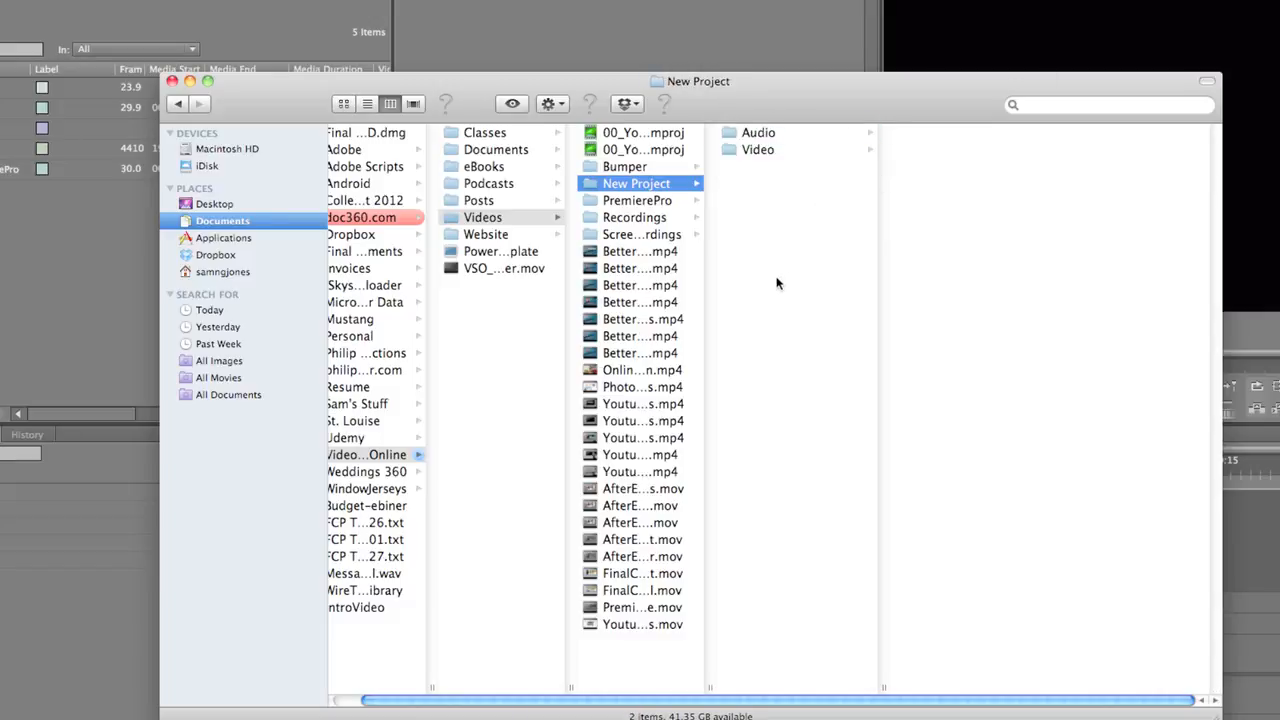
{"action": "key", "text": "shift+super+n"}
{"action": "type", "text": "Pic"}
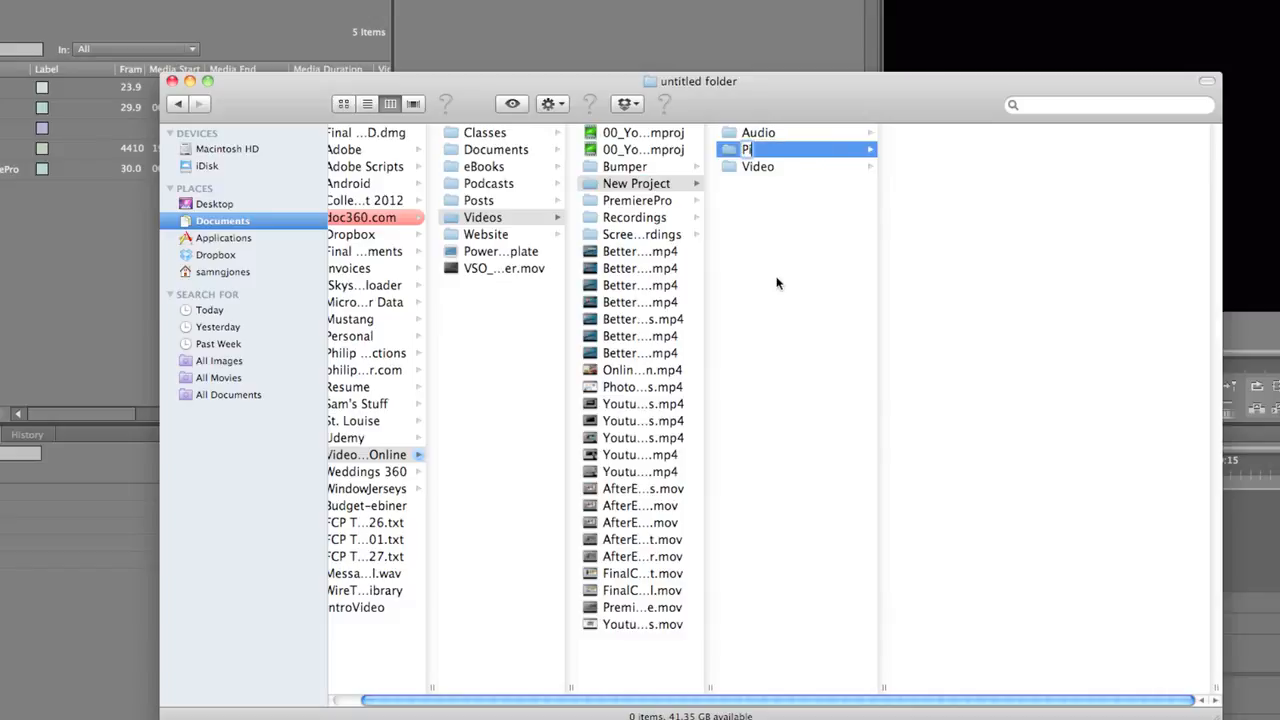
{"action": "type", "text": "otos"}
{"action": "key", "text": "Return"}
{"action": "left_click", "coordinate": [740, 329]}
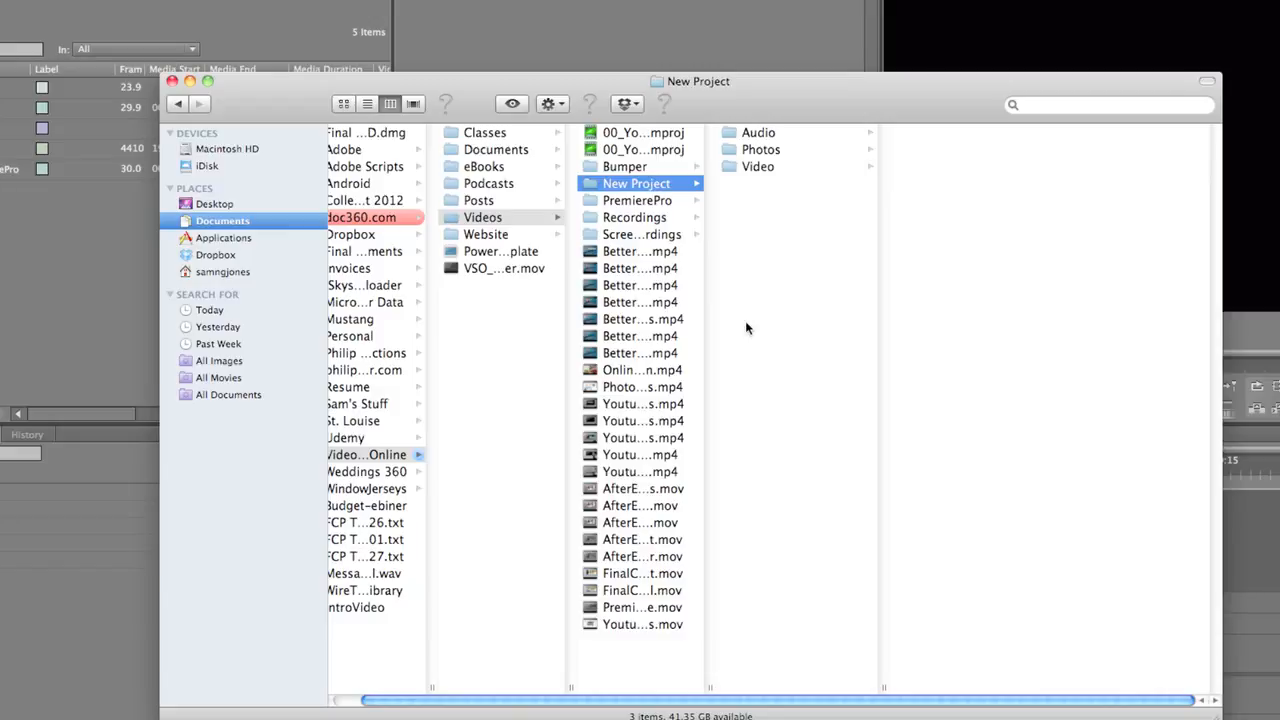
{"action": "key", "text": "super+shift+n"}
{"action": "type", "text": "Exports"}
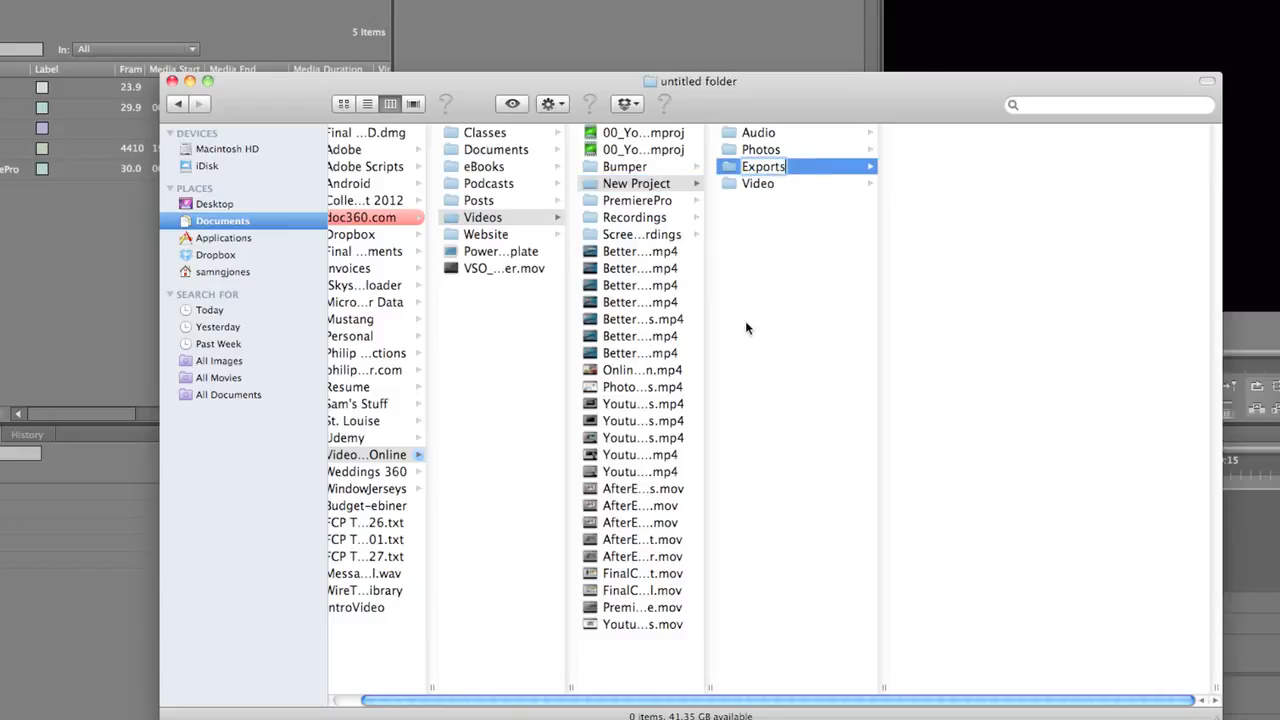
{"action": "key", "text": "Return"}
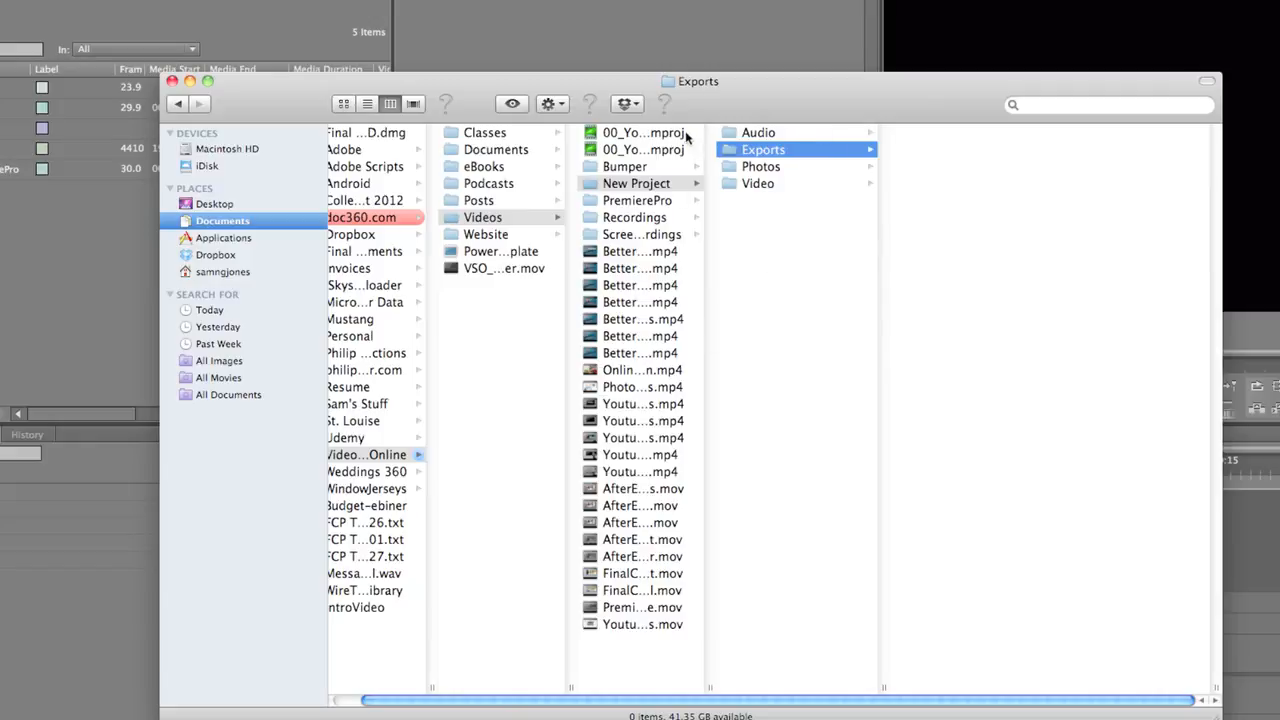
Add a subfolder named Graphics to the New Project folder
{"action": "left_click_drag", "start_coordinate": [902, 116], "coordinate": [854, 112]}
{"action": "key", "text": "Left"}
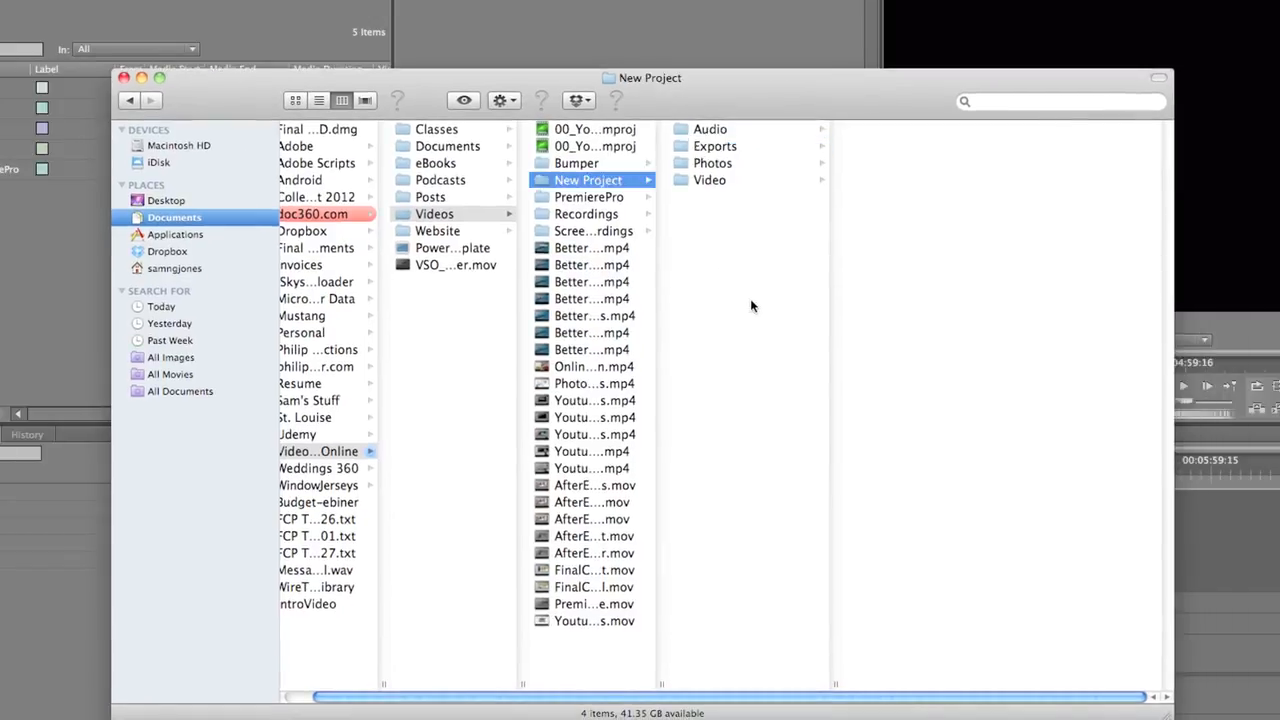
{"action": "key", "text": "super+shift+n"}
{"action": "type", "text": "Graphics"}
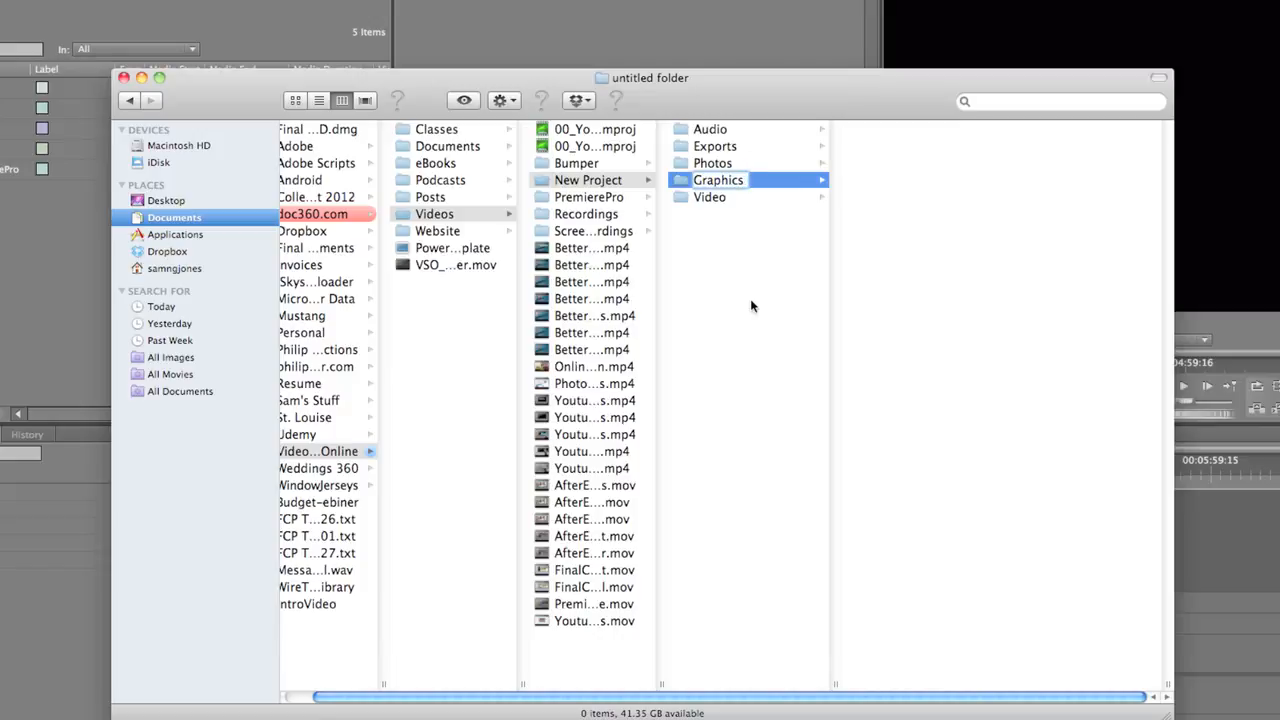
{"action": "key", "text": "Return"}
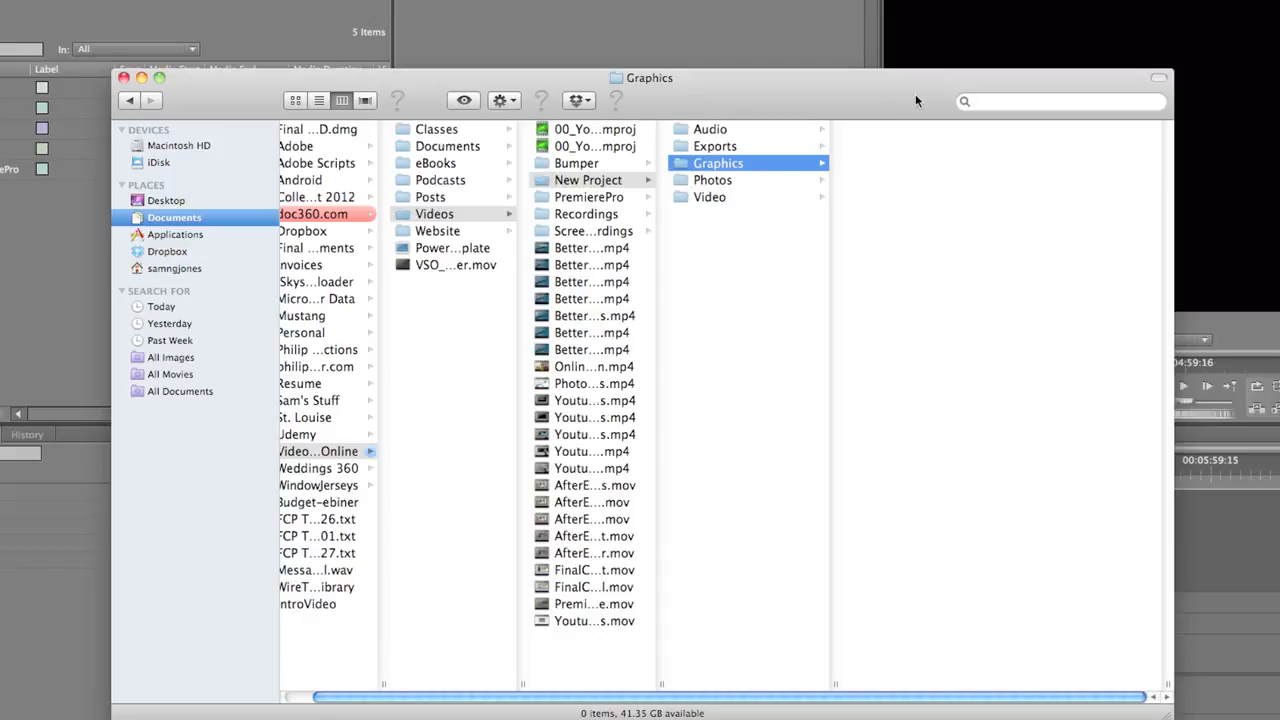
Create two subfolders named BRoll and Interview inside the project's Video folder
{"action": "left_click_drag", "start_coordinate": [916, 96], "coordinate": [864, 50]}
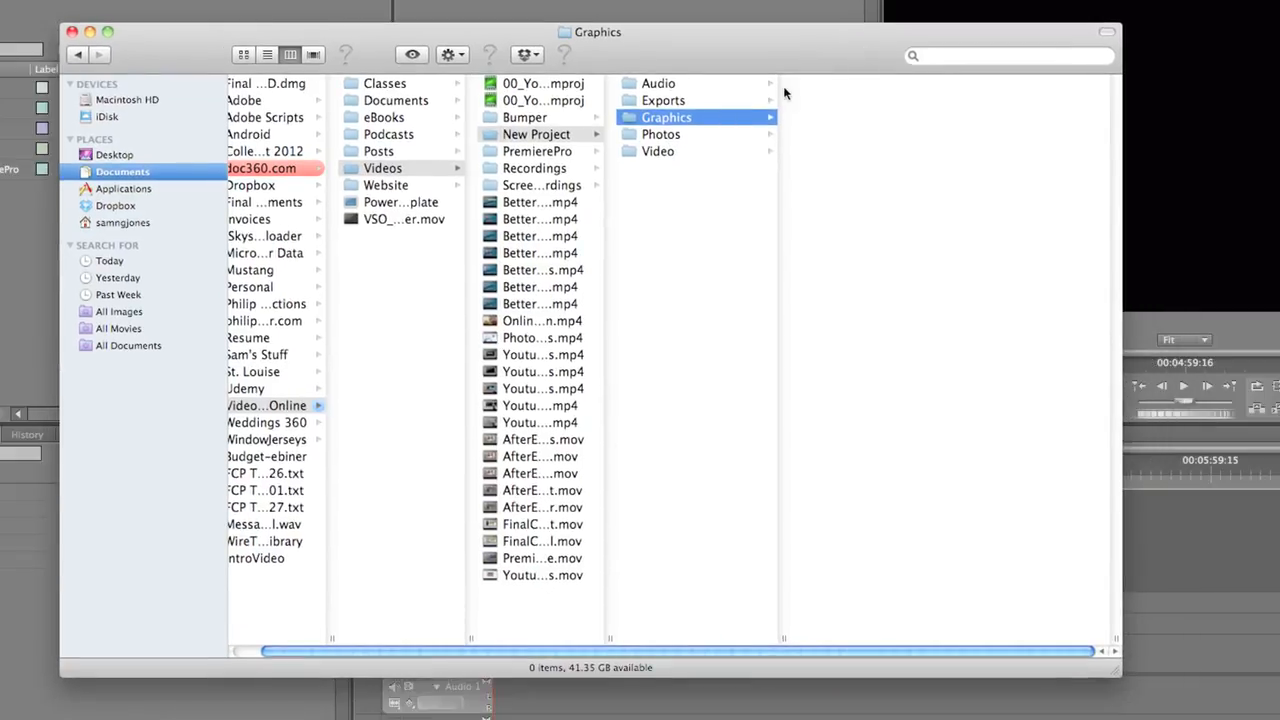
{"action": "left_click", "coordinate": [678, 153]}
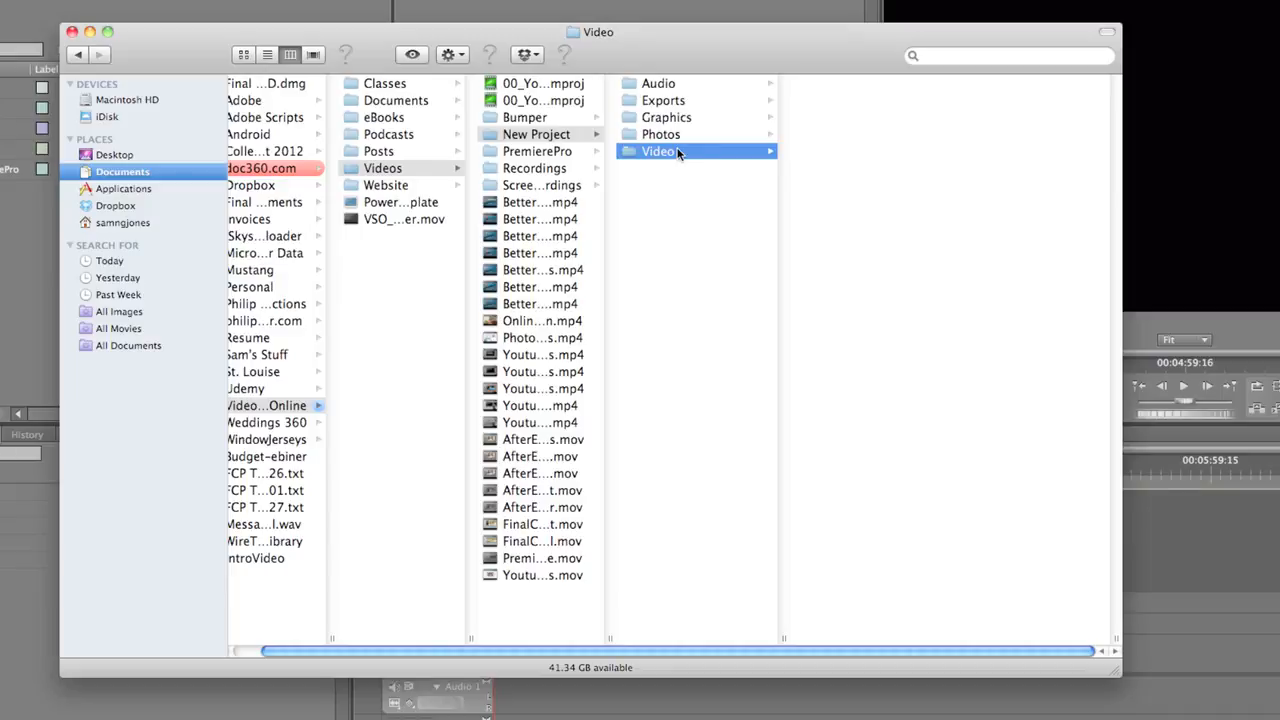
{"action": "key", "text": "super+shift+n"}
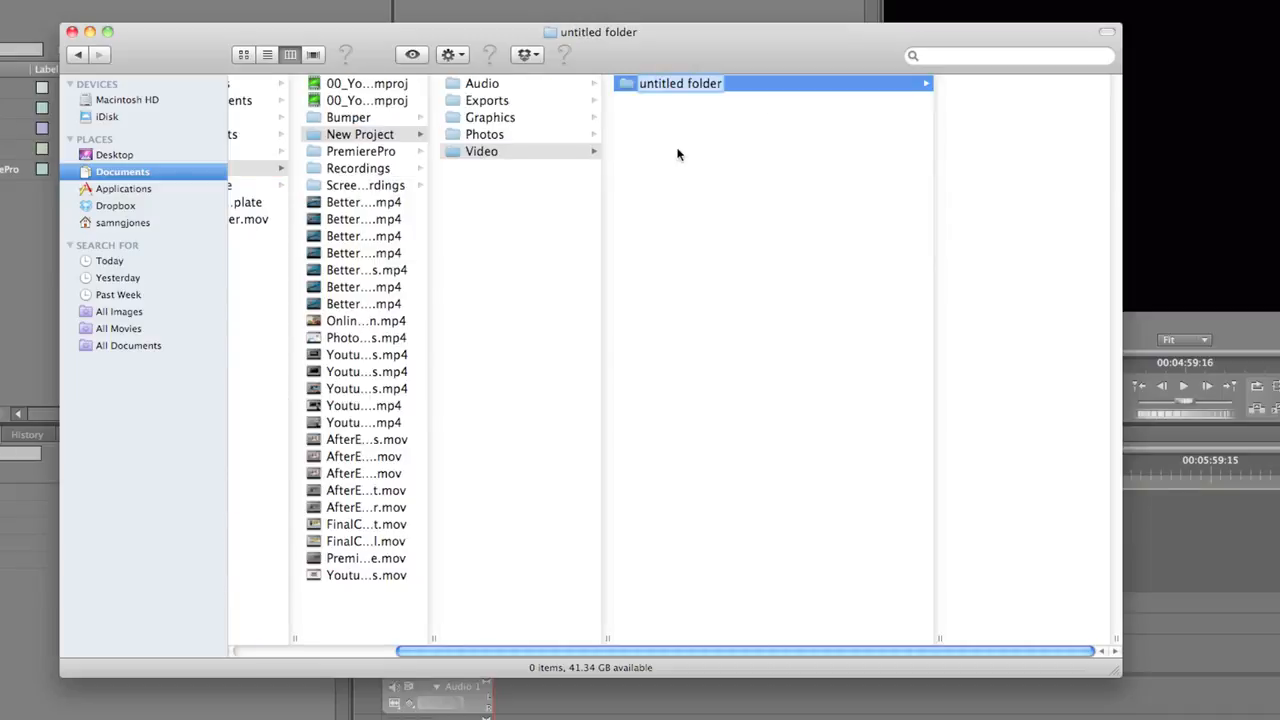
{"action": "type", "text": "BRoll"}
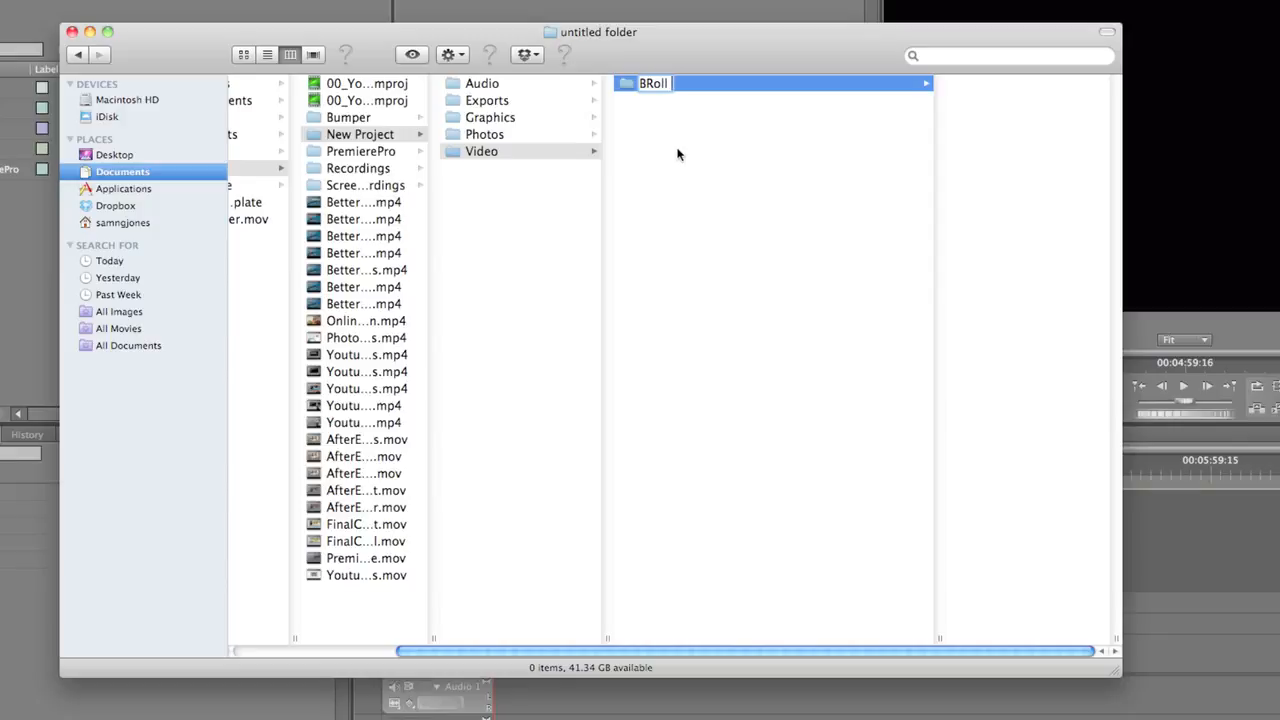
{"action": "key", "text": "Return"}
{"action": "left_click", "coordinate": [706, 200]}
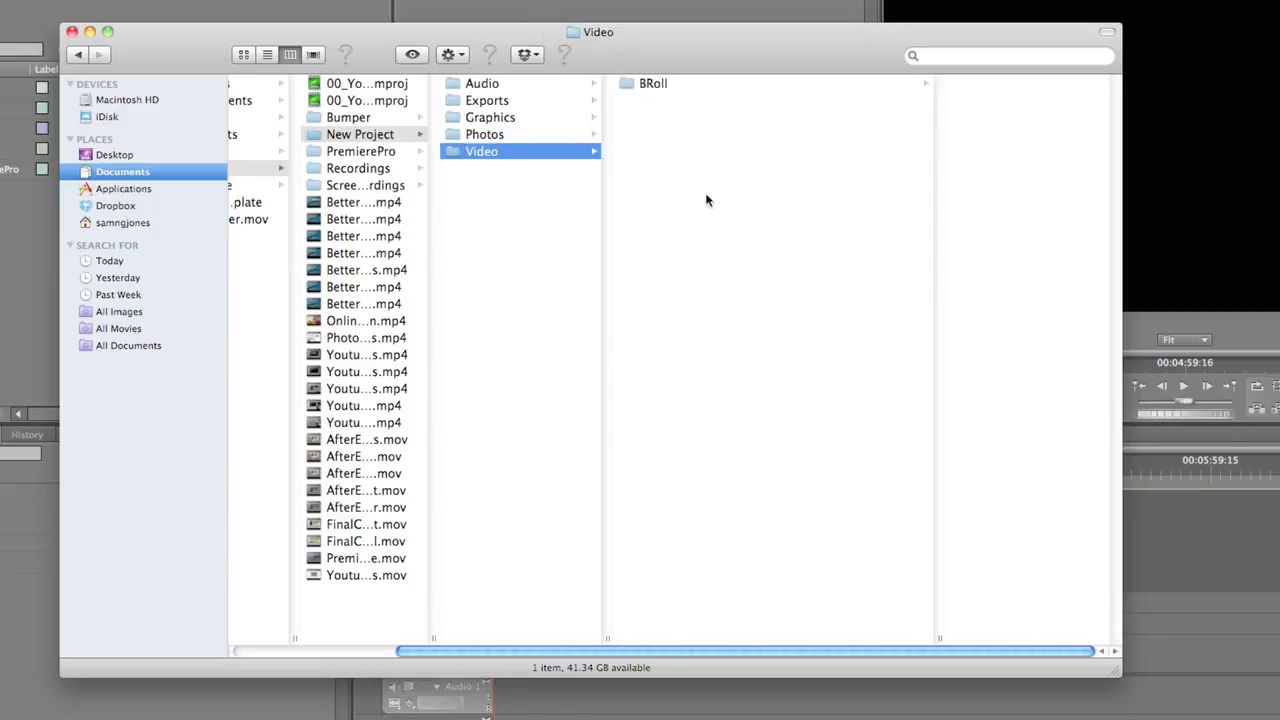
{"action": "key", "text": "super+shift+n"}
{"action": "type", "text": "Interv"}
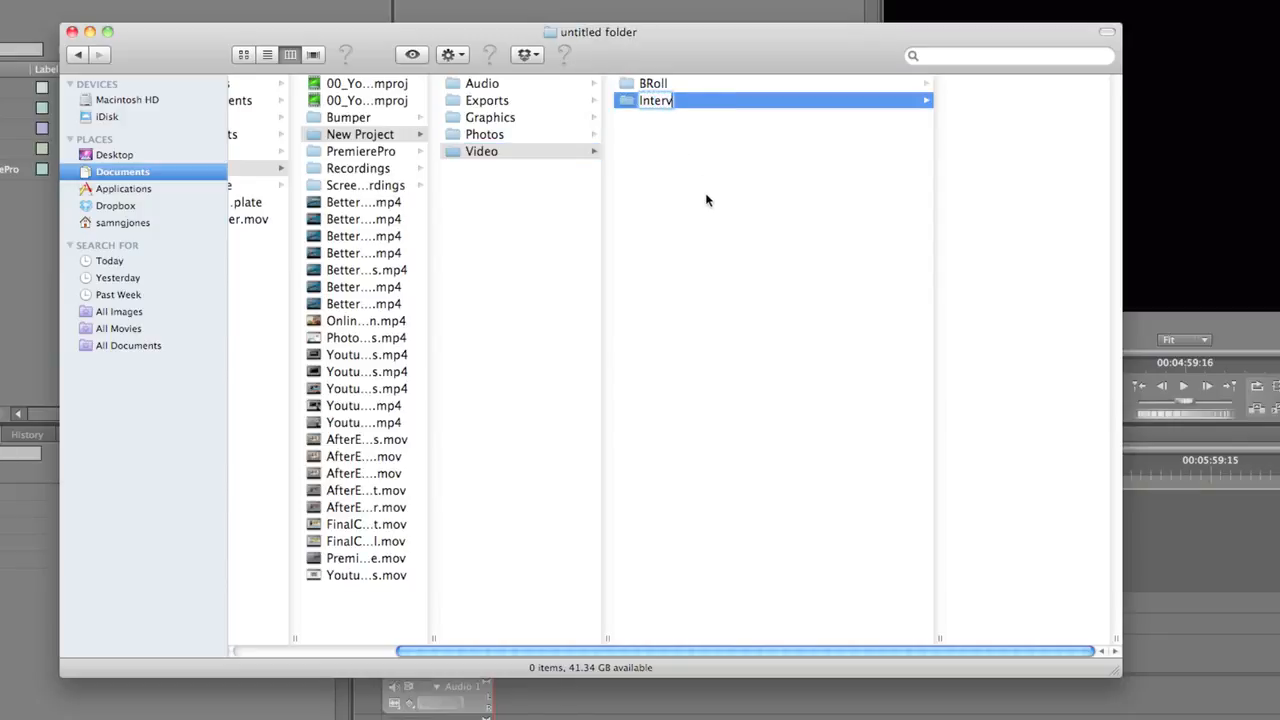
{"action": "type", "text": "iew"}
{"action": "key", "text": "Return"}
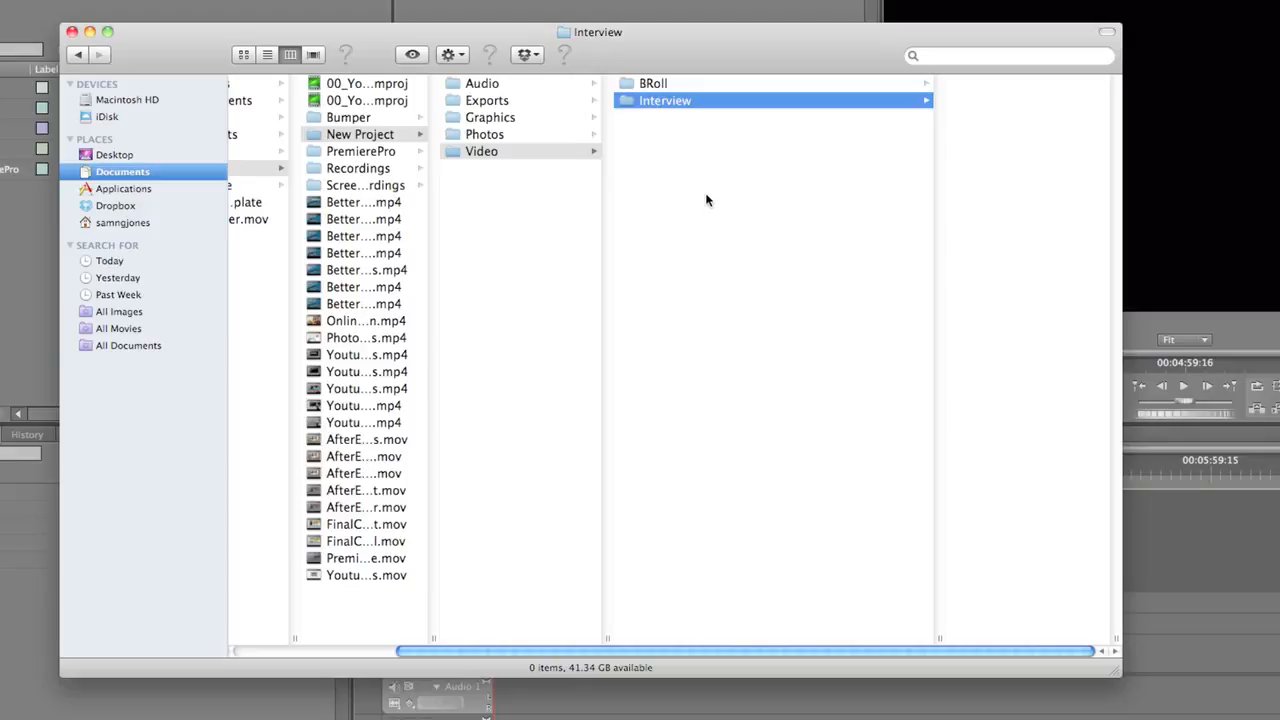
Create Camera A and Camera B folders inside the Interview folder, and narrow the column that lists BRoll and Interview
{"action": "key", "text": "super+shift+n"}
{"action": "type", "text": "Camera A"}
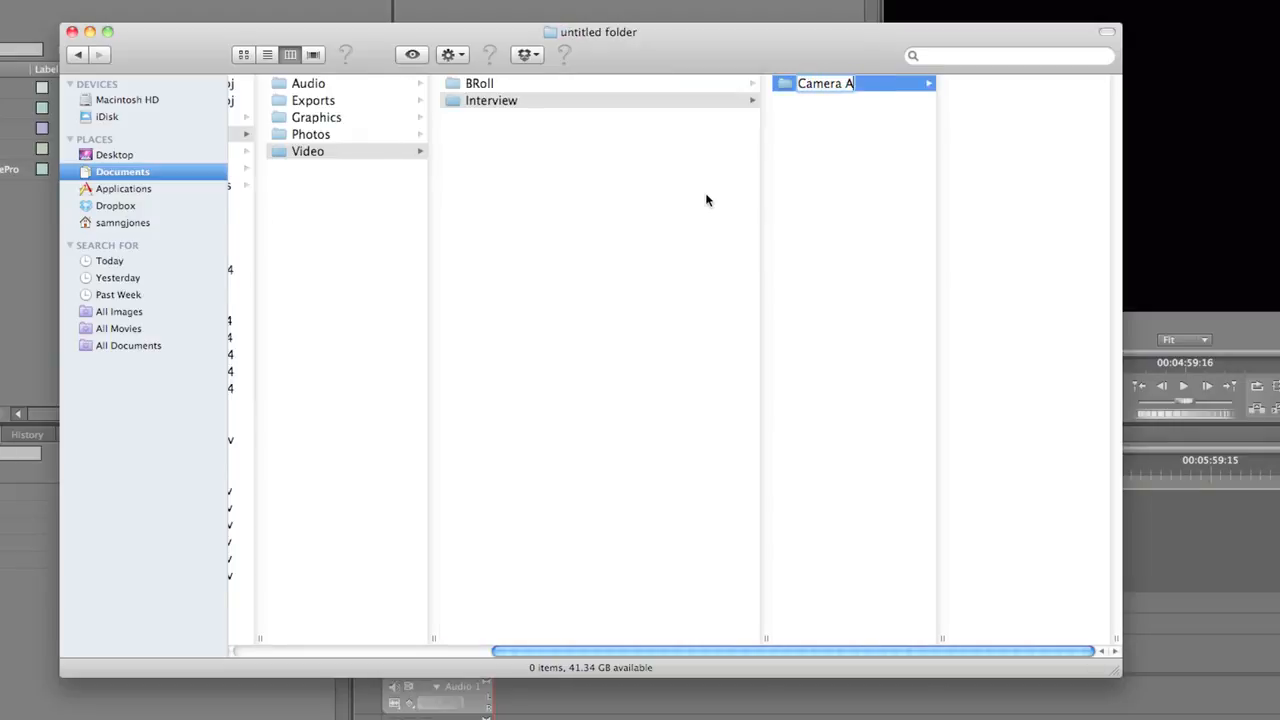
{"action": "key", "text": "Return"}
{"action": "left_click", "coordinate": [830, 248]}
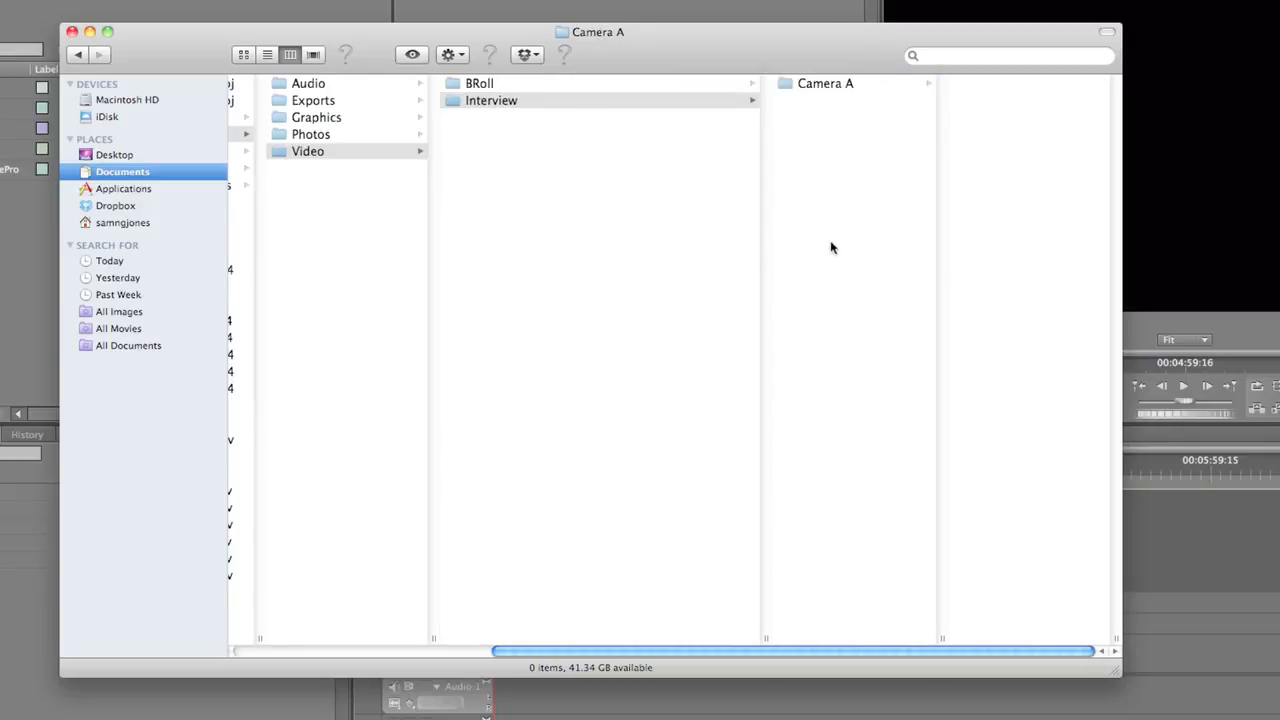
{"action": "key", "text": "super+shift+n"}
{"action": "type", "text": "Camera B"}
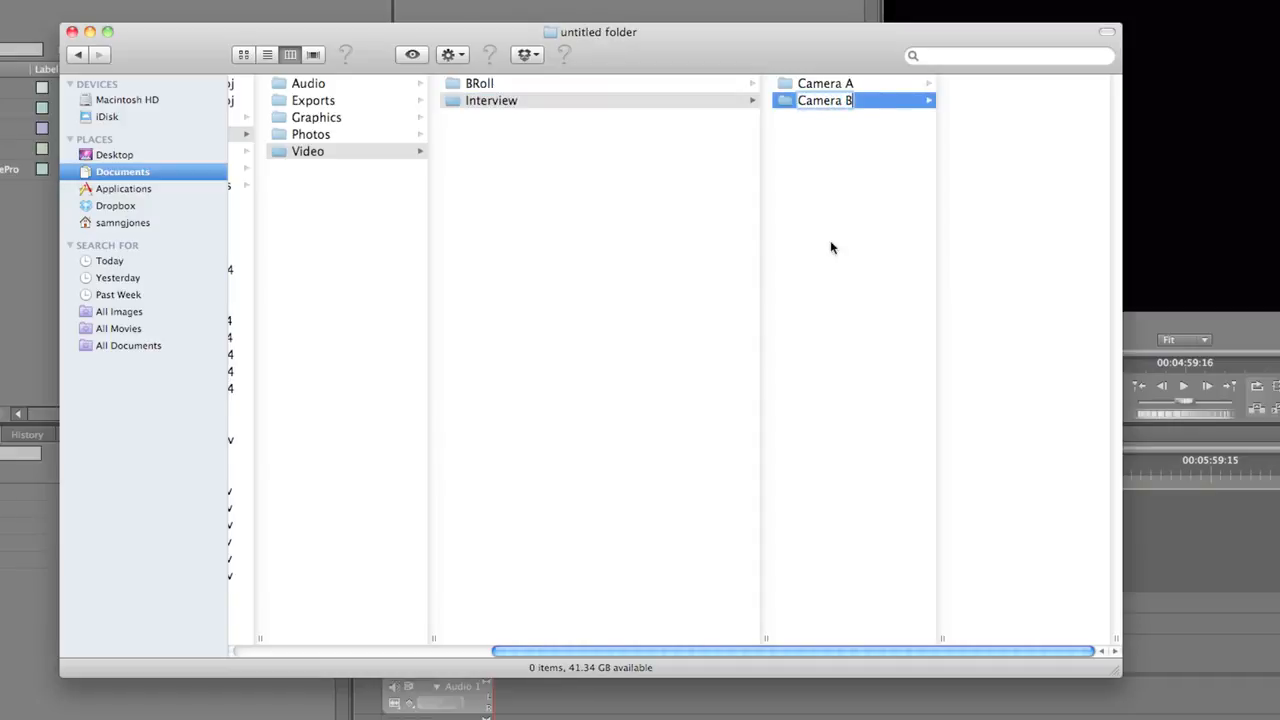
{"action": "key", "text": "Return"}
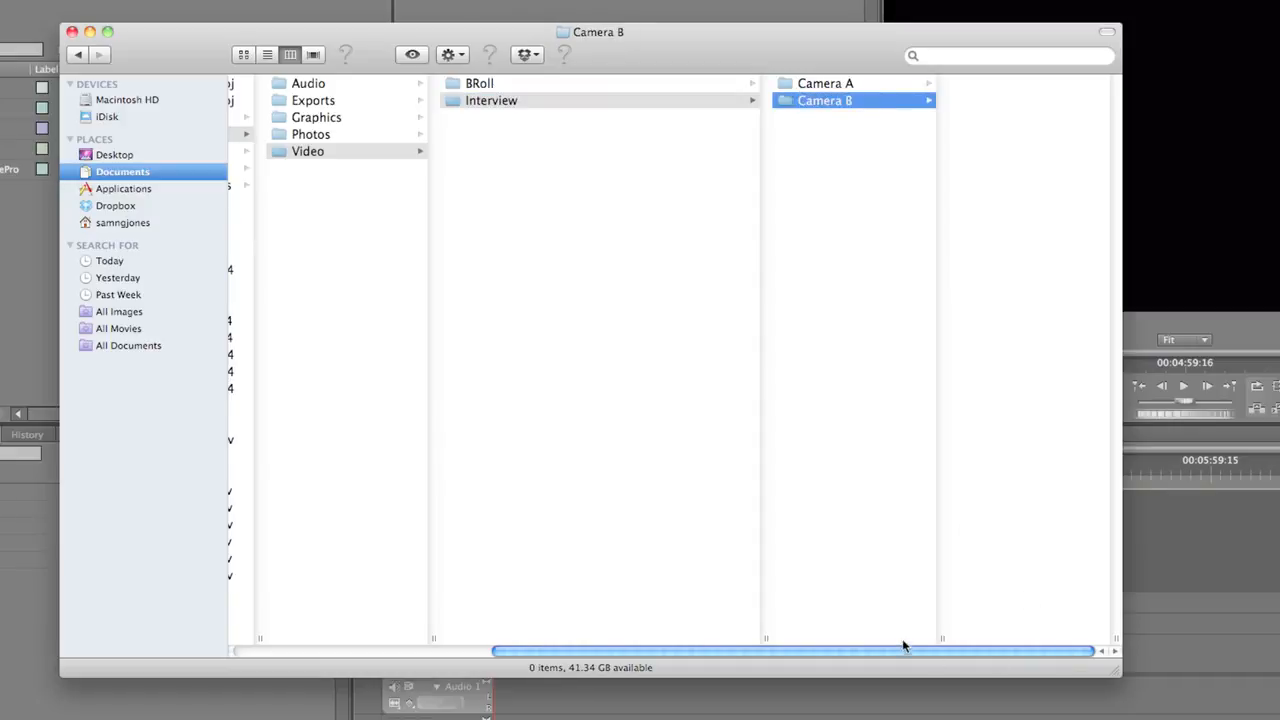
{"action": "left_click_drag", "start_coordinate": [765, 643], "coordinate": [570, 640]}
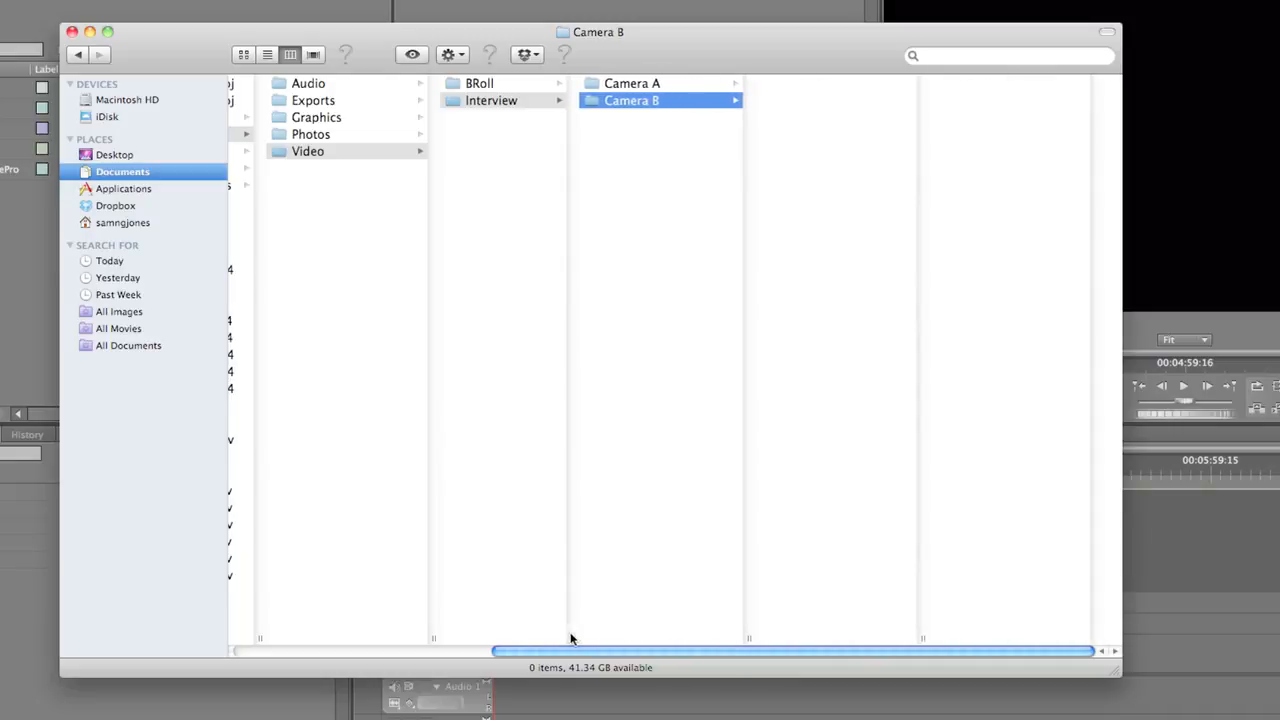
{"action": "left_click_drag", "start_coordinate": [664, 650], "coordinate": [565, 653]}
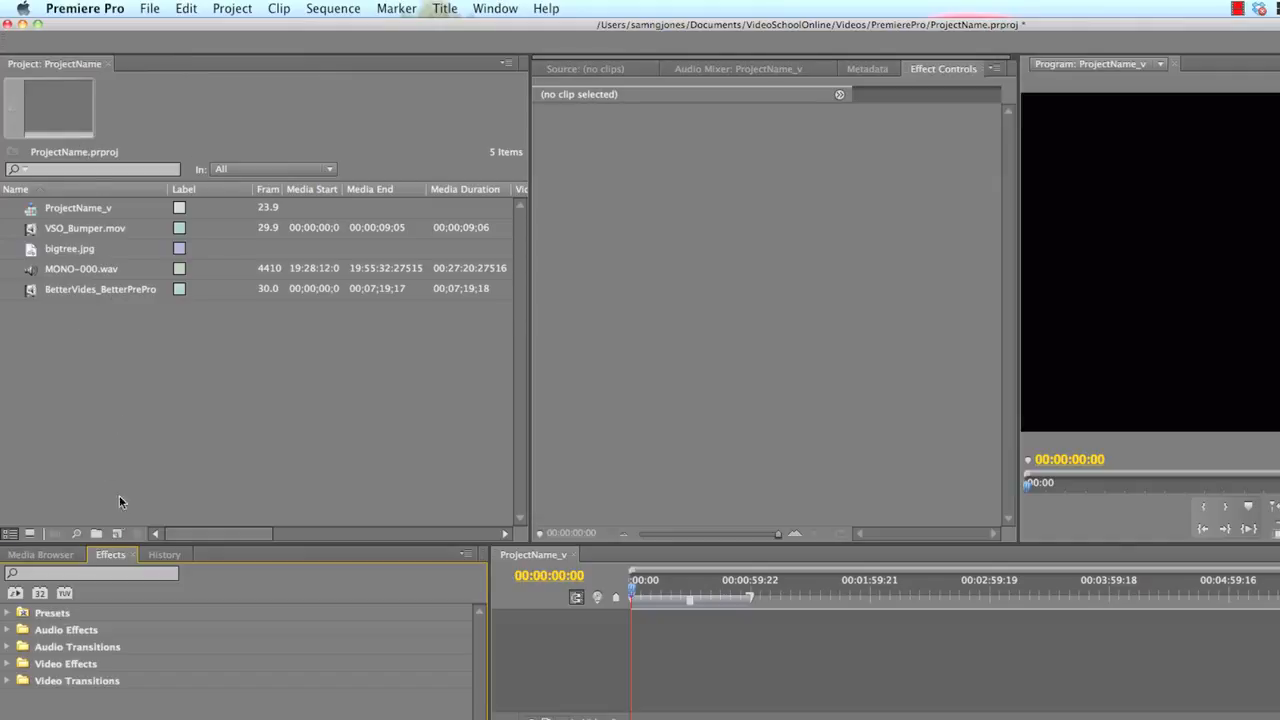
Switch to Premiere Pro and create two bins named Video and Audio in the ProjectName project
{"action": "left_click", "coordinate": [96, 534]}
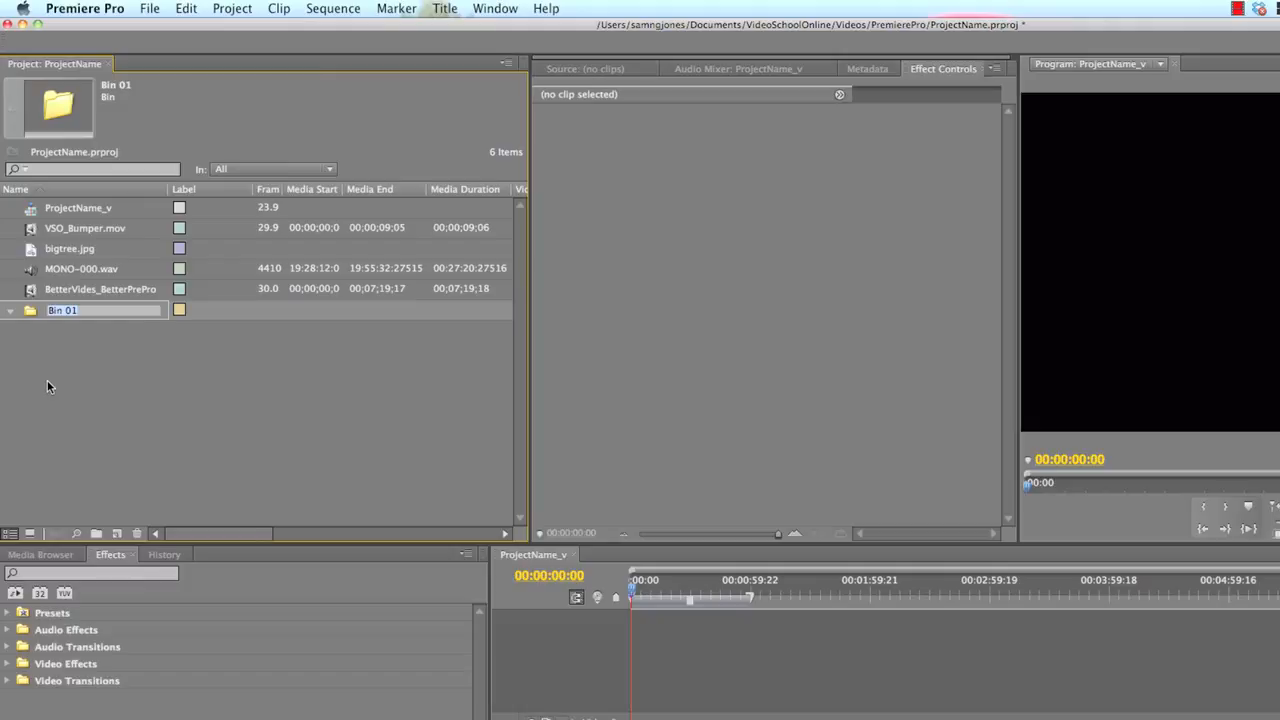
{"action": "type", "text": "Video"}
{"action": "key", "text": "Return"}
{"action": "left_click", "coordinate": [97, 533]}
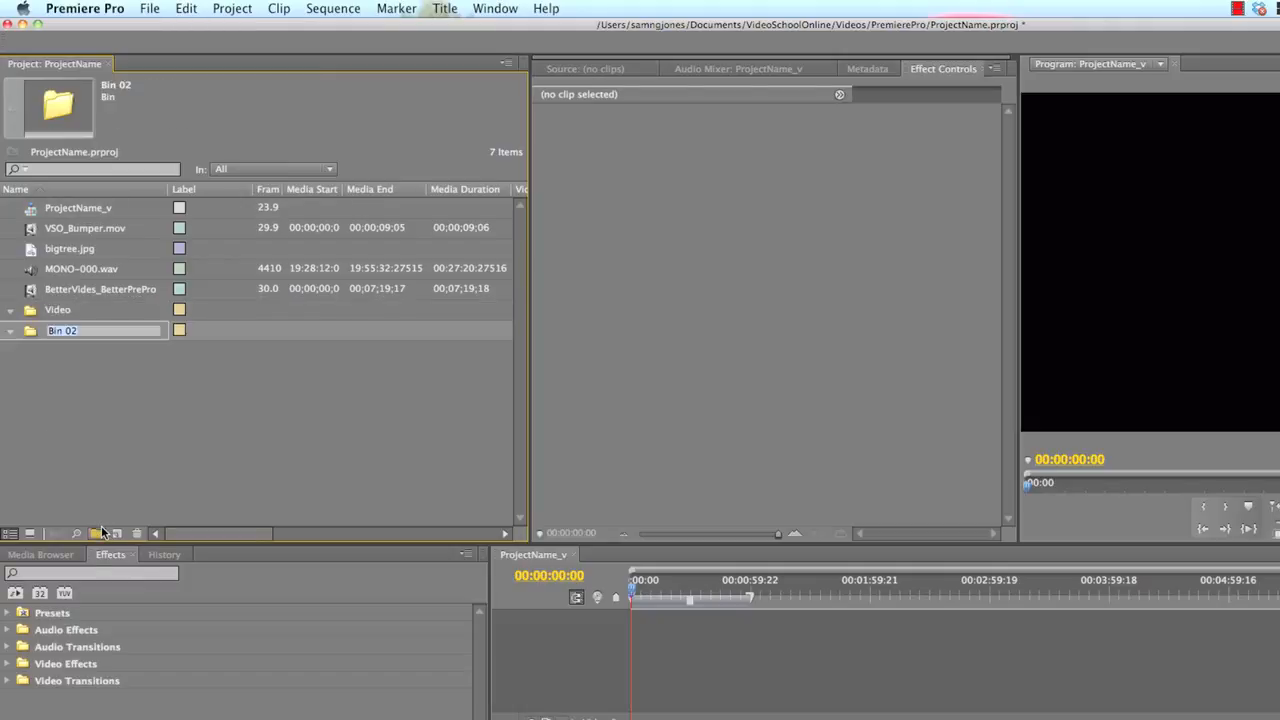
{"action": "type", "text": "Audio"}
{"action": "key", "text": "Return"}
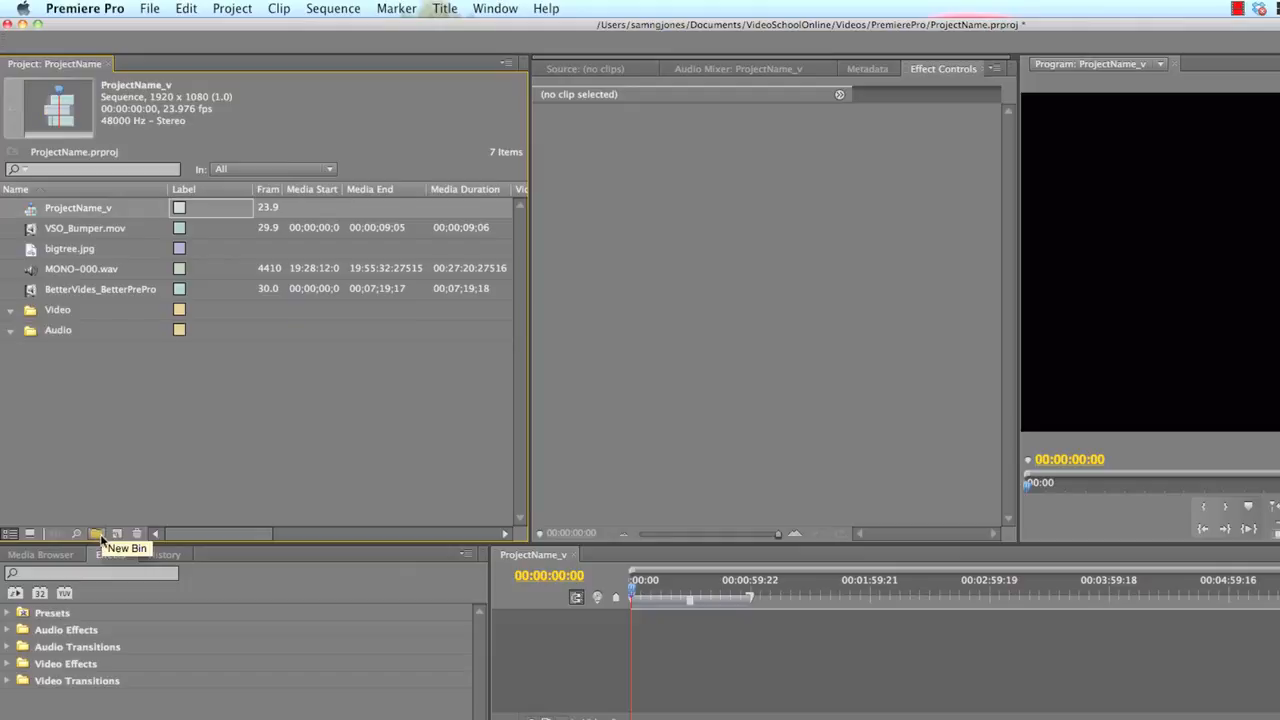
Create two more project bins named Photo and Sequences
{"action": "left_click", "coordinate": [97, 533]}
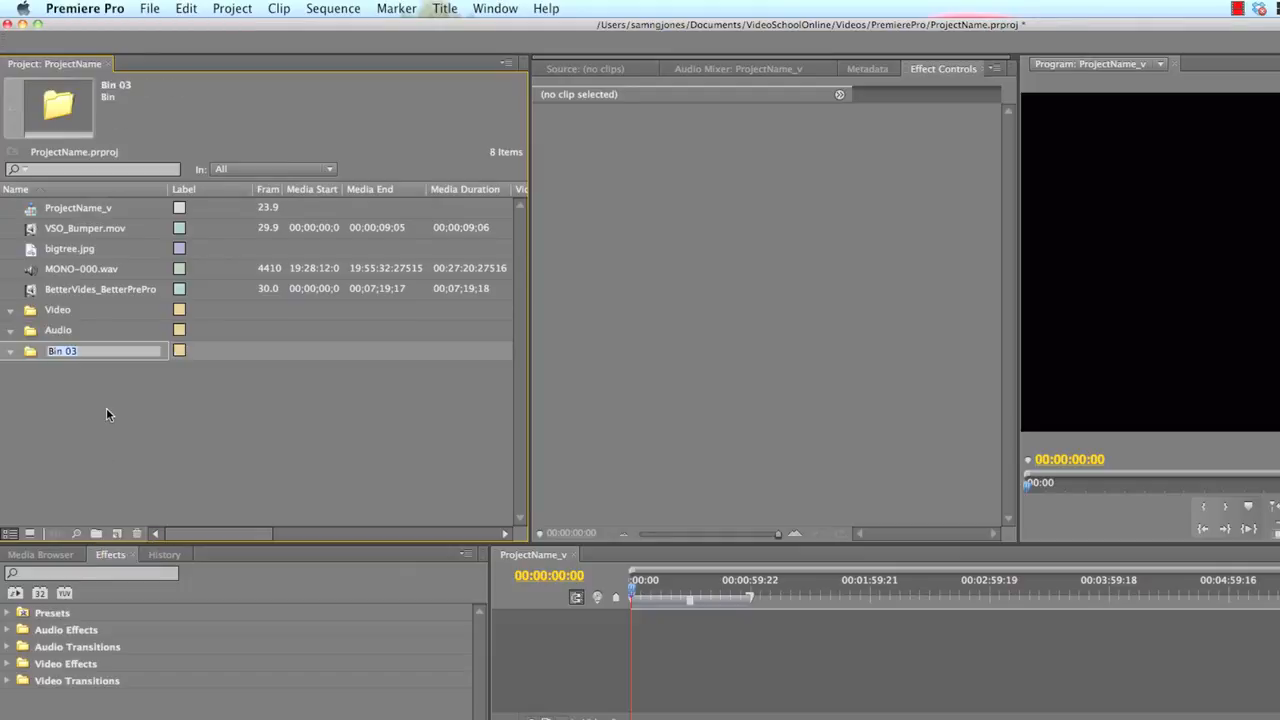
{"action": "type", "text": "Photo"}
{"action": "key", "text": "Return"}
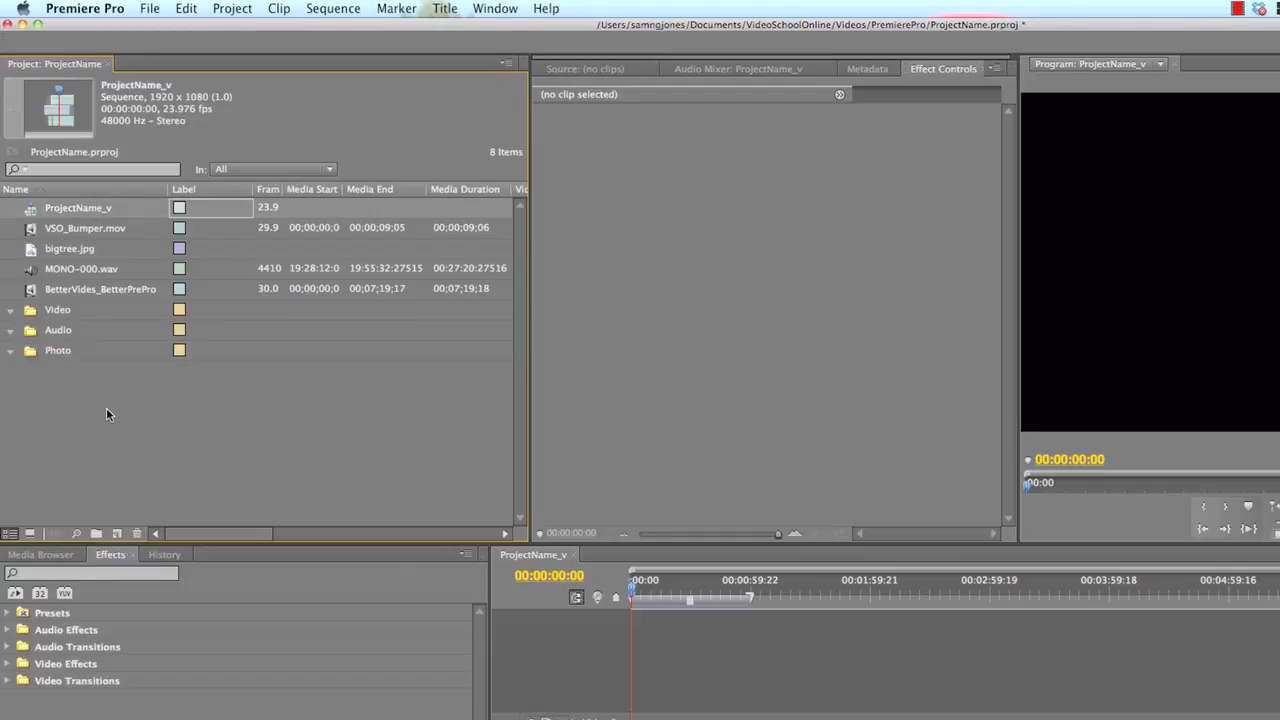
{"action": "left_click", "coordinate": [96, 533]}
{"action": "type", "text": "Se"}
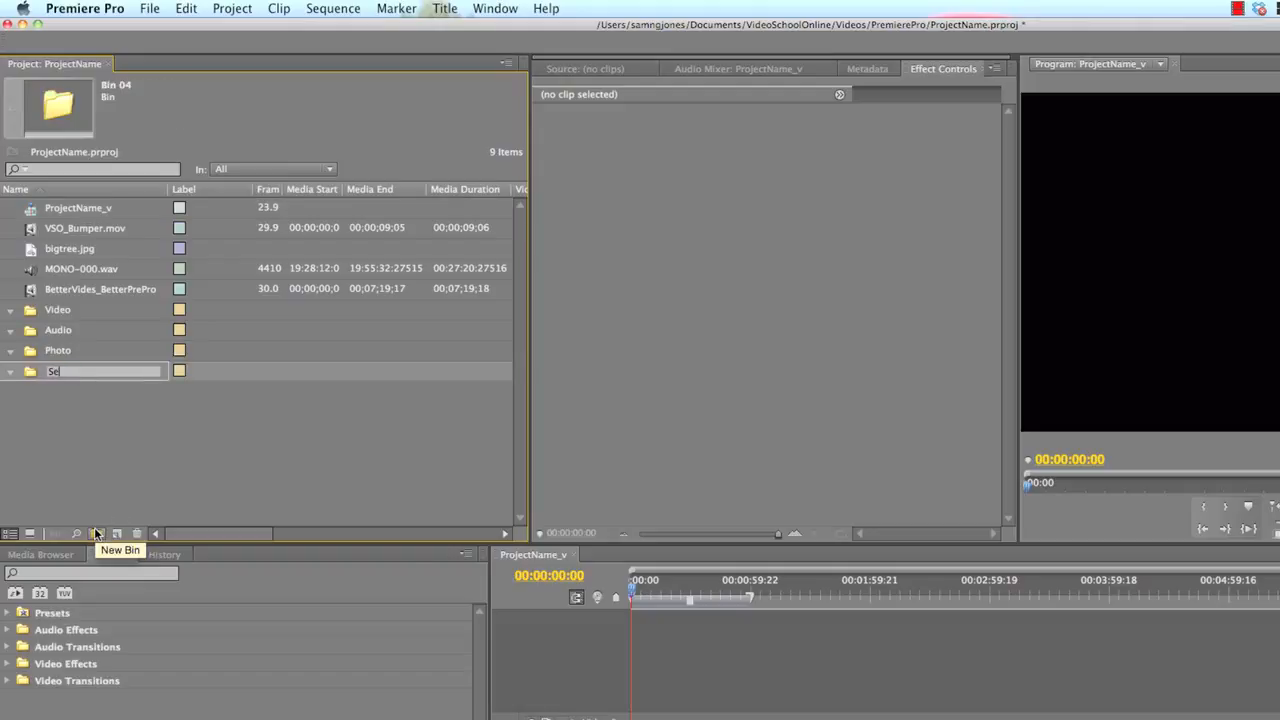
{"action": "type", "text": "quences"}
{"action": "left_click", "coordinate": [132, 494]}
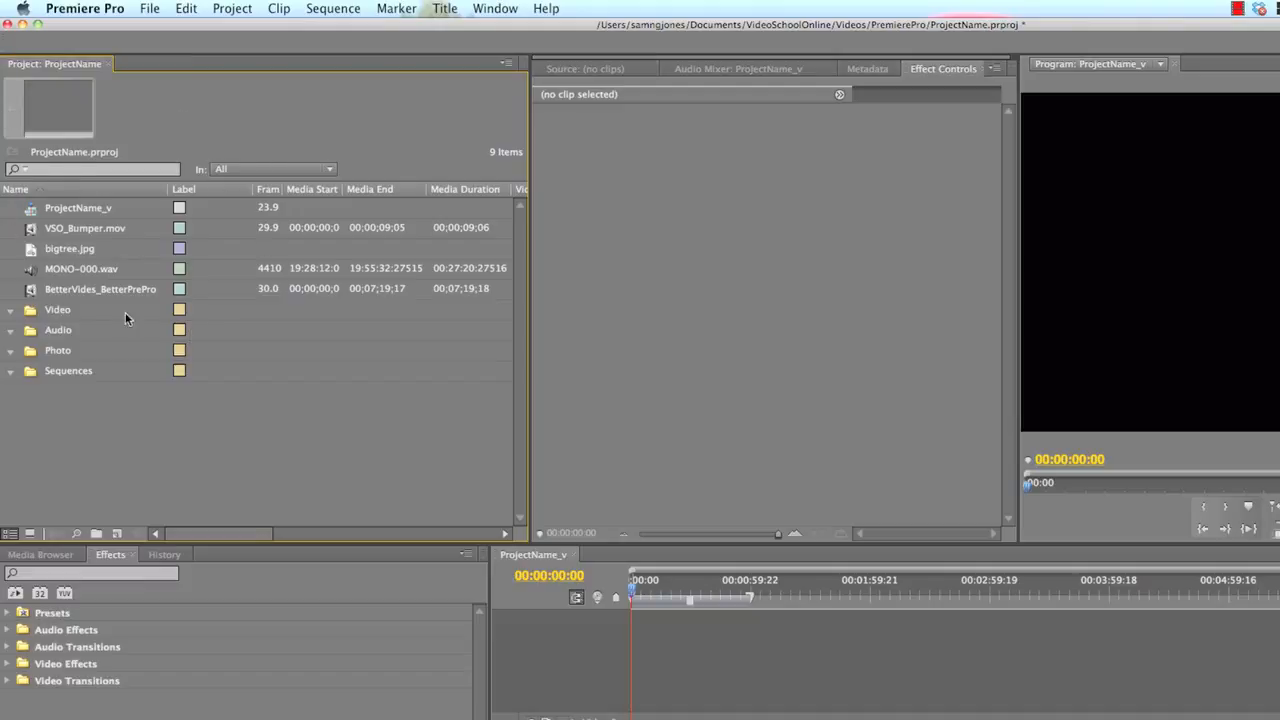
Move the BetterVides clip and VSO_Bumper.mov into the Video bin, MONO-000.wav into Audio, bigtree.jpg into Photo, and ProjectName_v into Sequences
{"action": "mouse_move", "coordinate": [54, 285]}
{"action": "left_mouse_down"}
{"action": "mouse_move", "coordinate": [56, 350]}
{"action": "mouse_move", "coordinate": [56, 289]}
{"action": "left_mouse_up"}
{"action": "left_click_drag", "start_coordinate": [75, 242], "coordinate": [54, 345]}
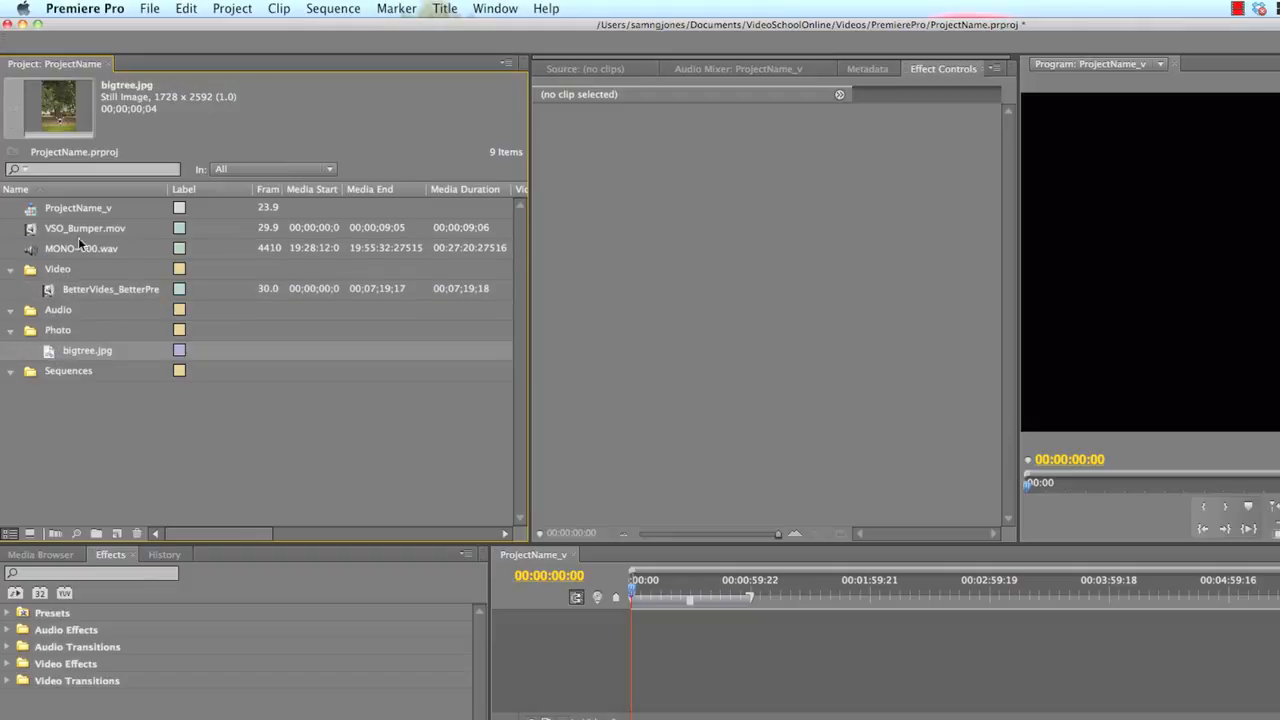
{"action": "left_click_drag", "start_coordinate": [78, 232], "coordinate": [68, 310]}
{"action": "left_click", "coordinate": [88, 211]}
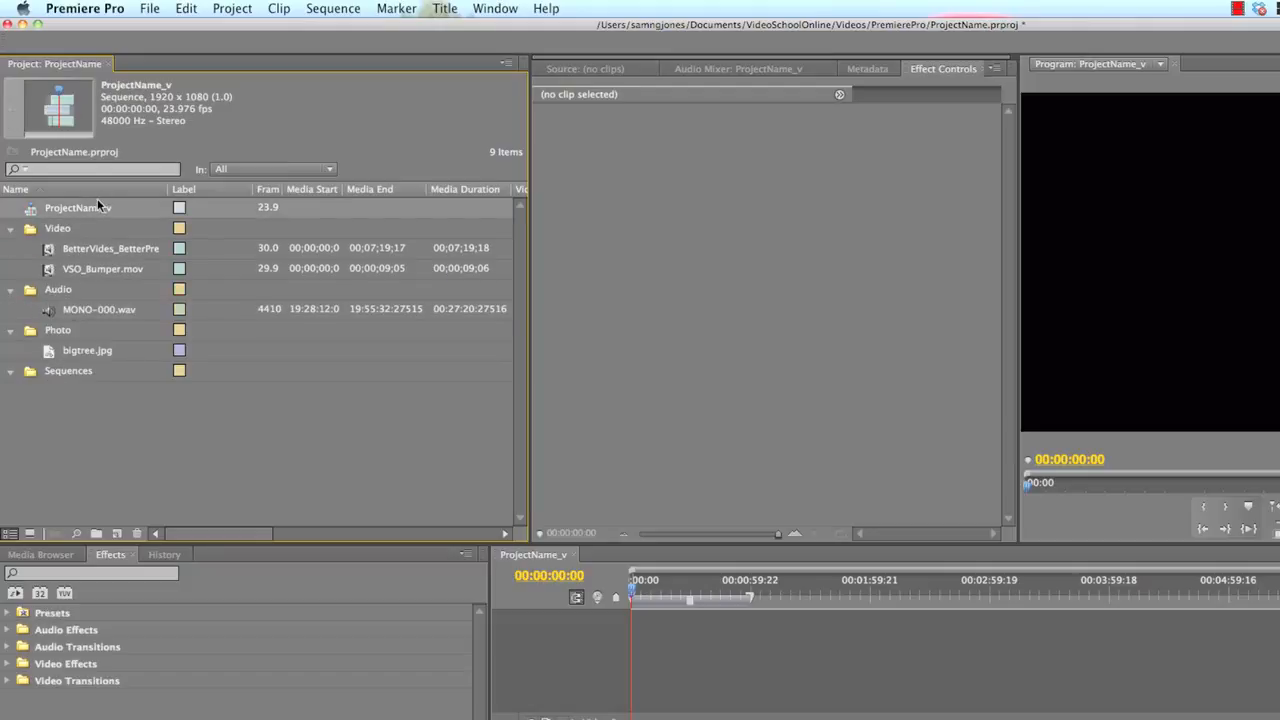
{"action": "left_click_drag", "start_coordinate": [100, 207], "coordinate": [77, 366]}
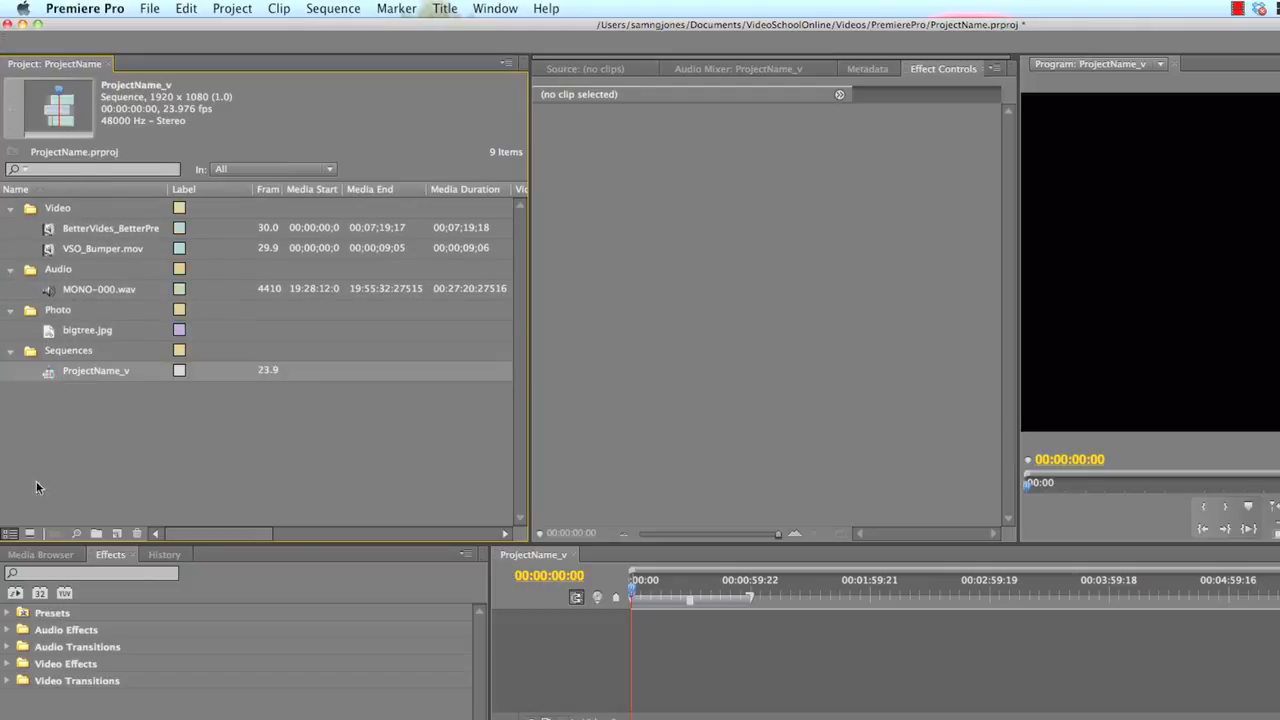
{"action": "left_click", "coordinate": [128, 443]}
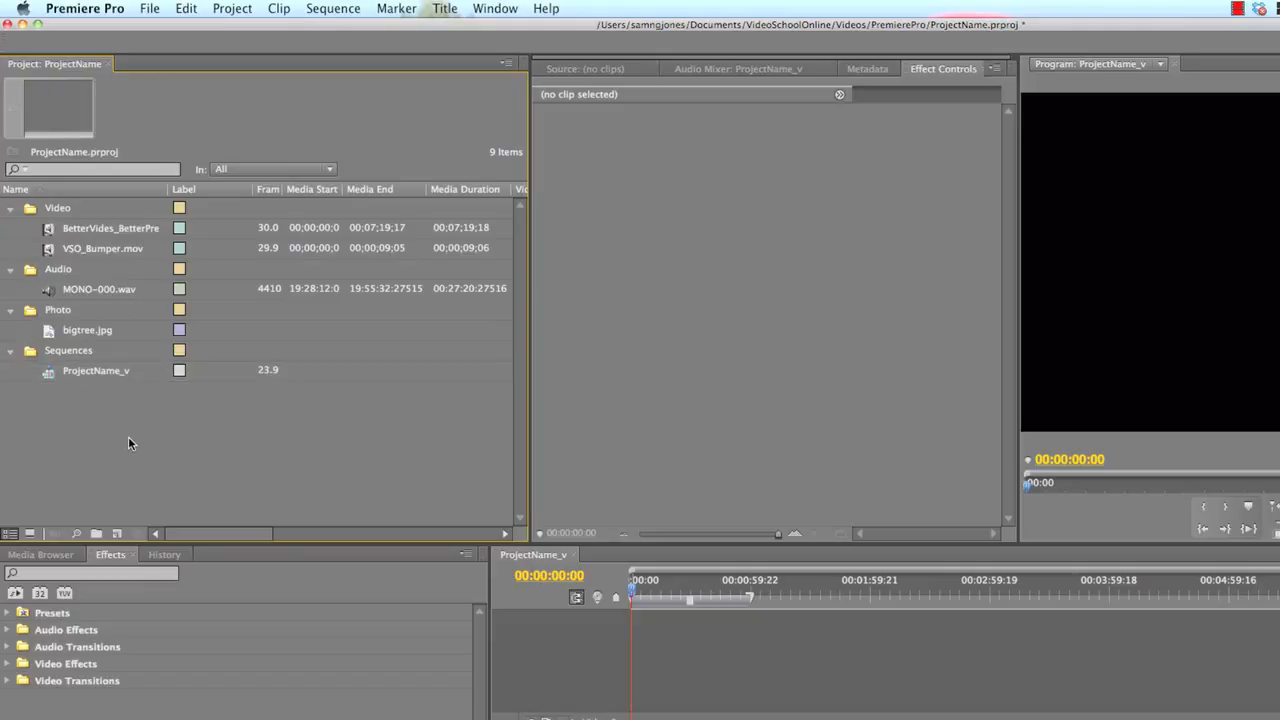
Collapse the Sequences, Photo, Audio and Video bins in the project
{"action": "left_click", "coordinate": [10, 353]}
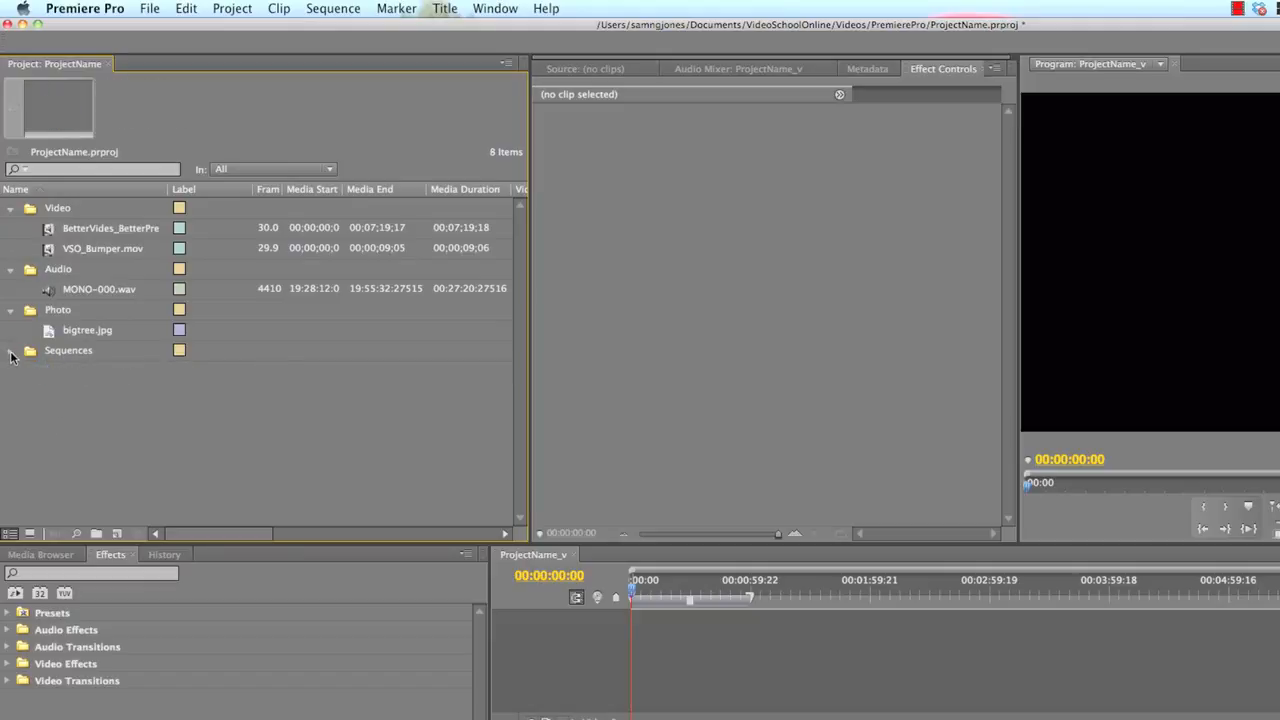
{"action": "left_click", "coordinate": [11, 311]}
{"action": "left_click", "coordinate": [11, 270]}
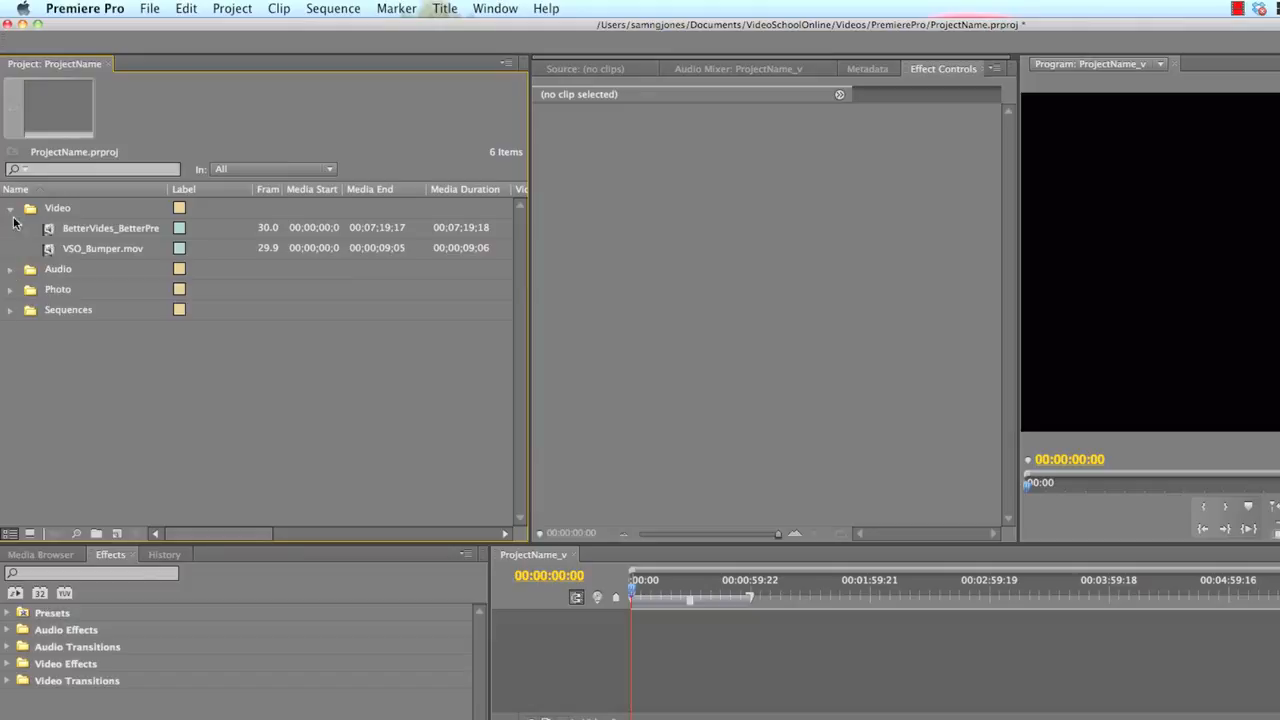
{"action": "left_click", "coordinate": [10, 208]}
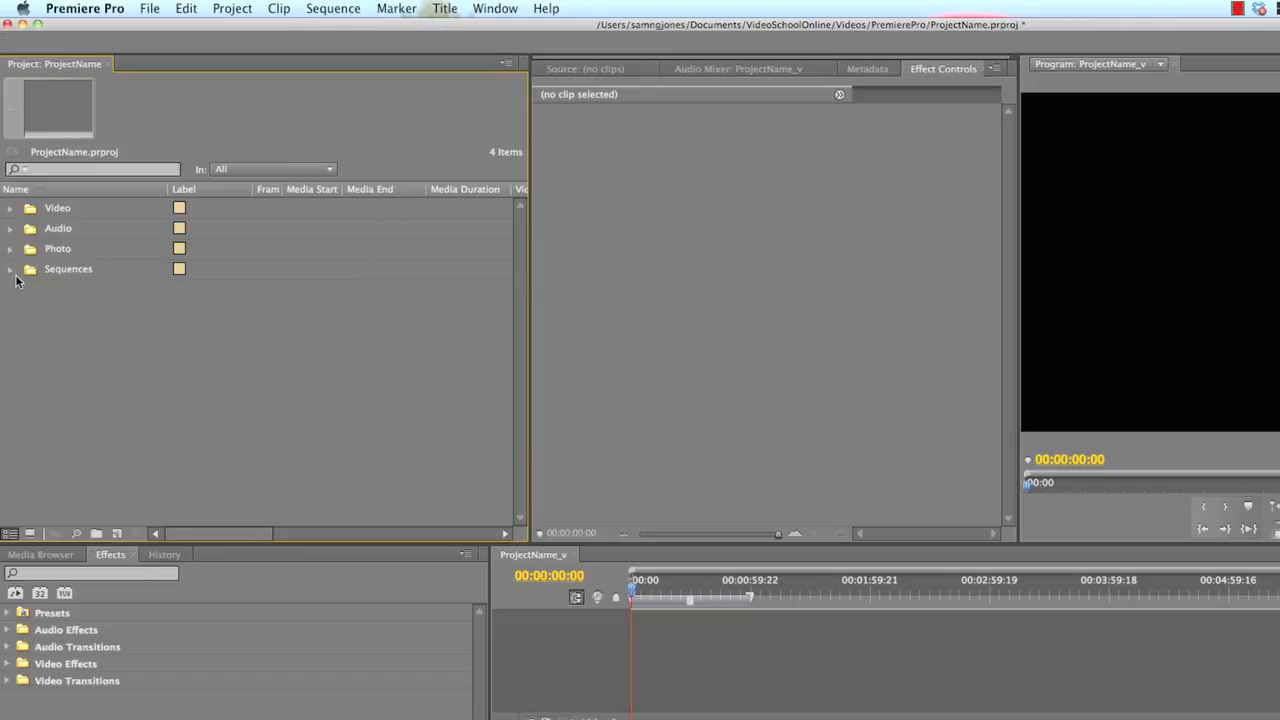
Examine the ProjectName_v sequence inside the Sequences bin, then leave the bin collapsed
{"action": "left_click", "coordinate": [10, 270]}
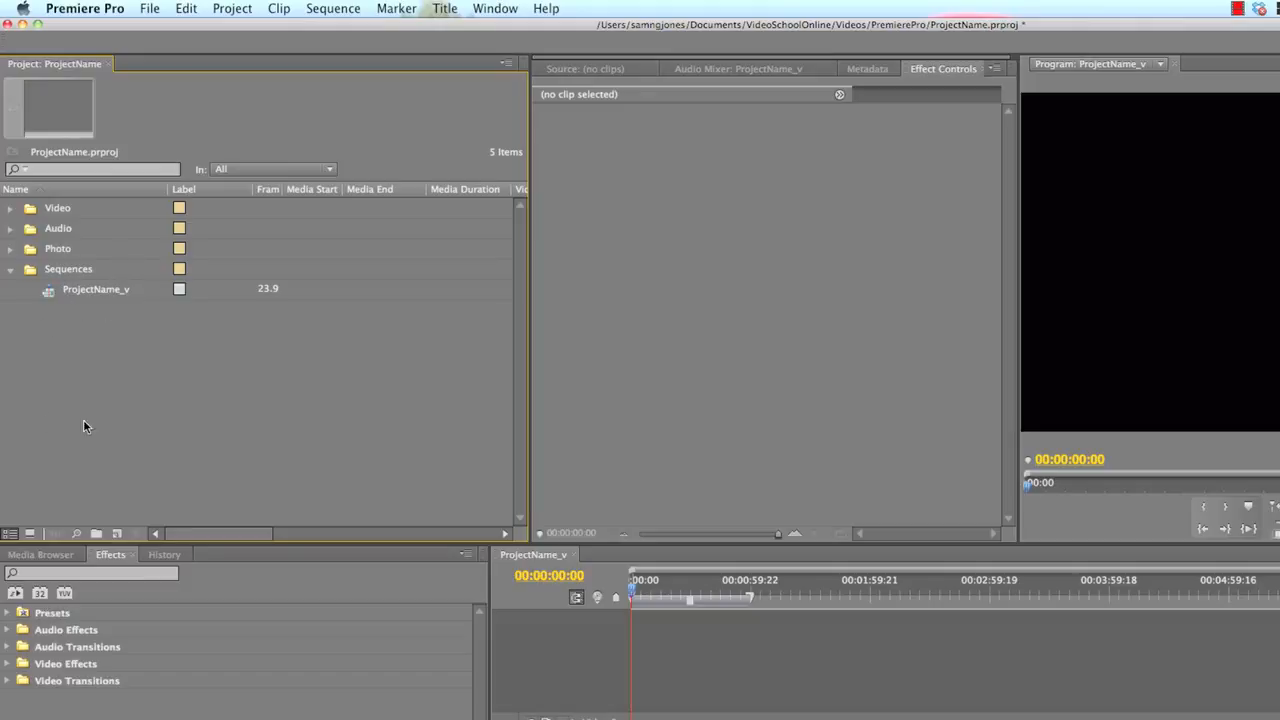
{"action": "left_click", "coordinate": [10, 270]}
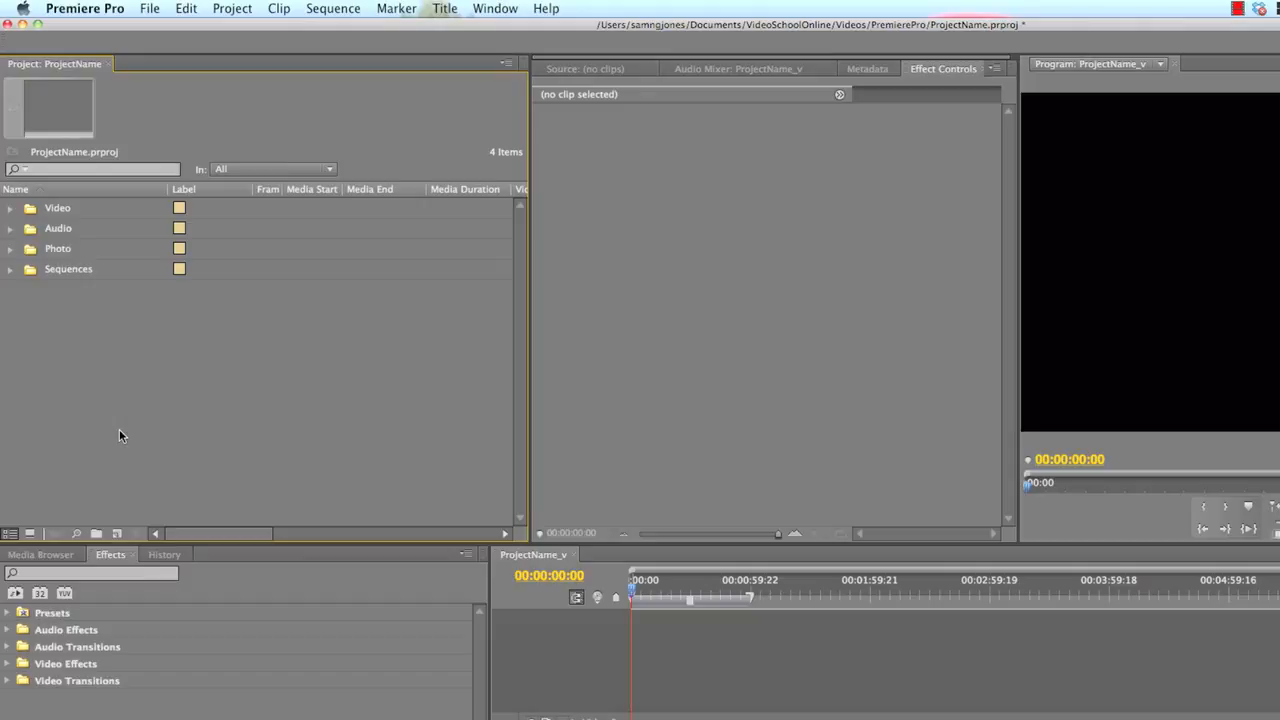
{"action": "left_click", "coordinate": [10, 270]}
{"action": "left_click", "coordinate": [46, 291]}
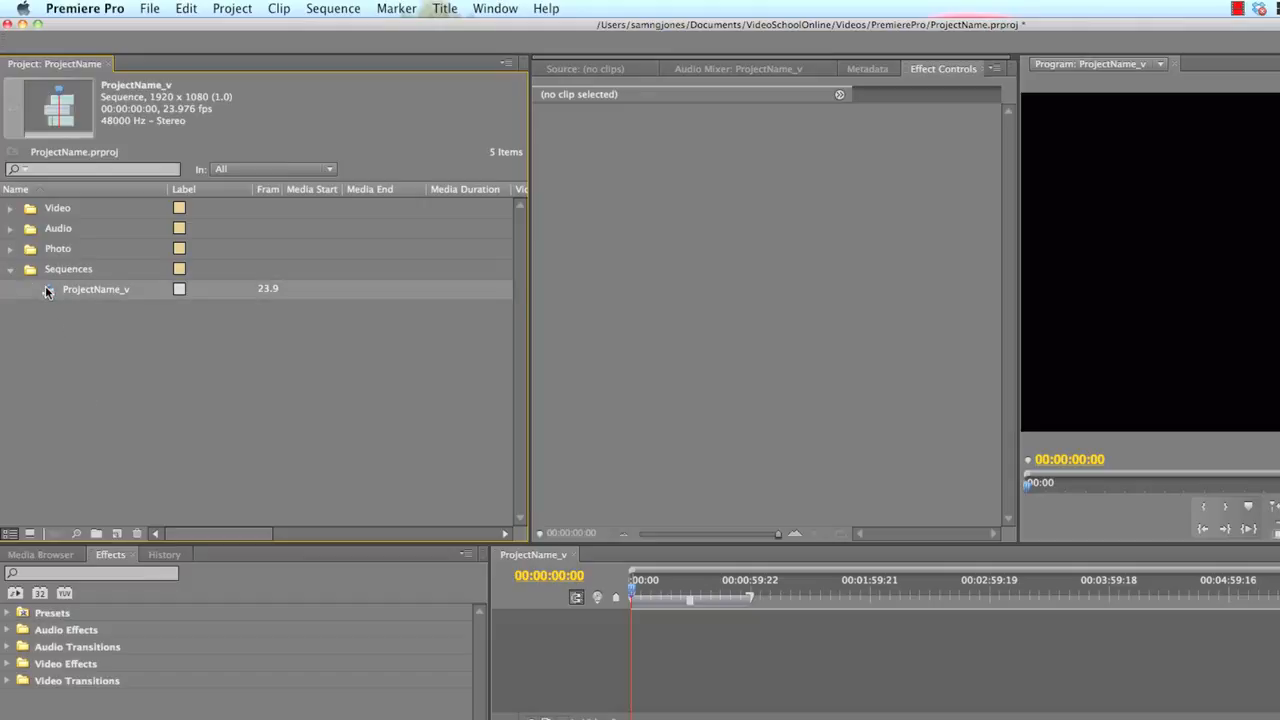
{"action": "right_click", "coordinate": [46, 291]}
{"action": "left_click", "coordinate": [25, 318]}
{"action": "left_click", "coordinate": [11, 272]}
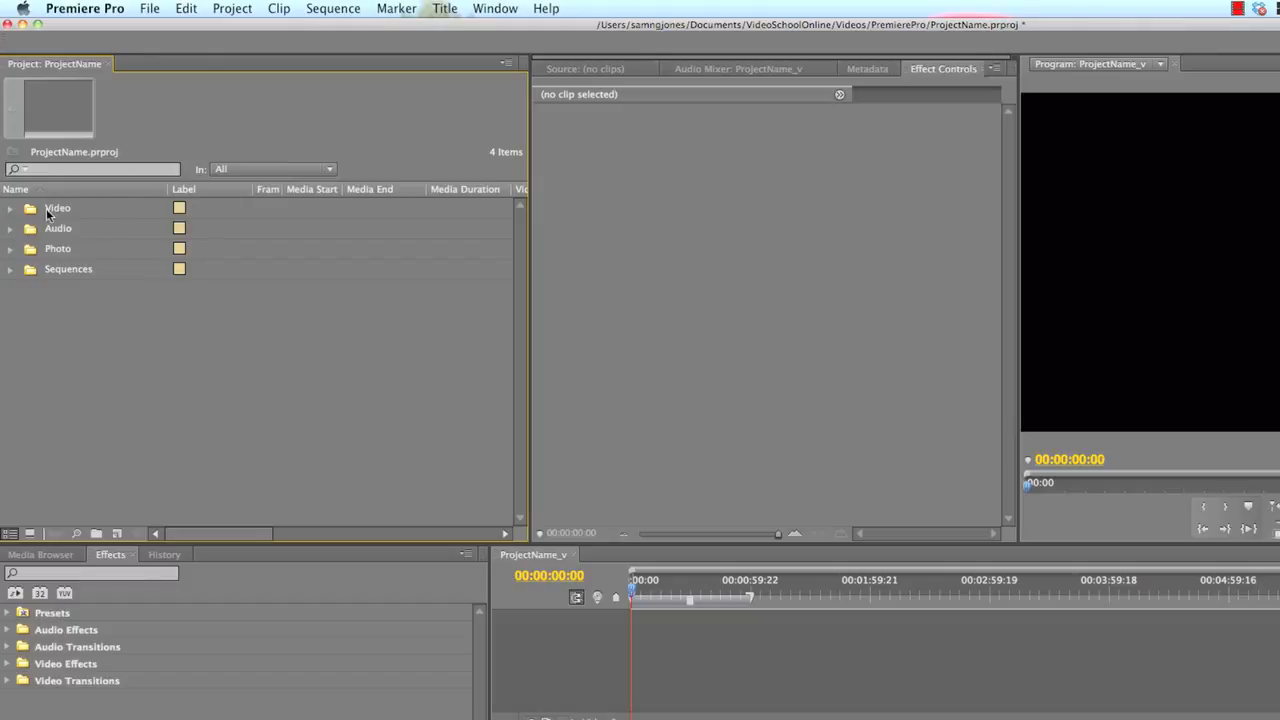
{"action": "left_click", "coordinate": [181, 210]}
{"action": "double_click", "coordinate": [180, 209]}
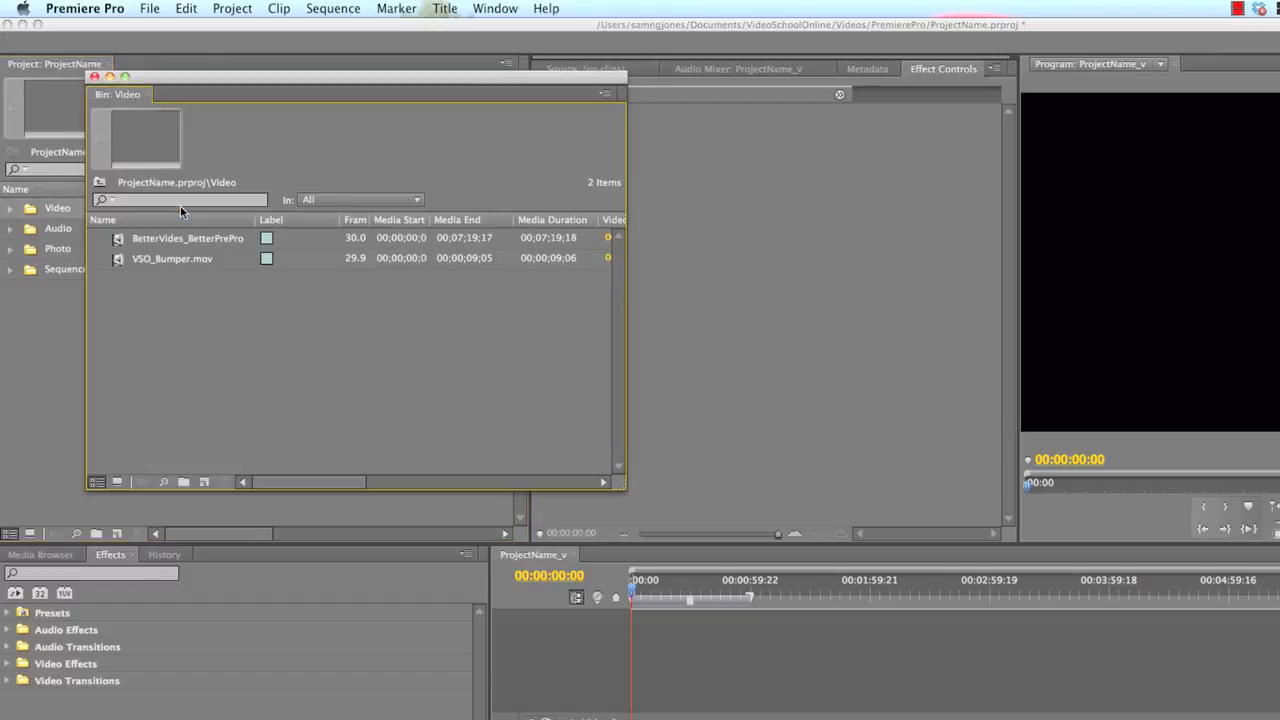
{"action": "left_click", "coordinate": [94, 76]}
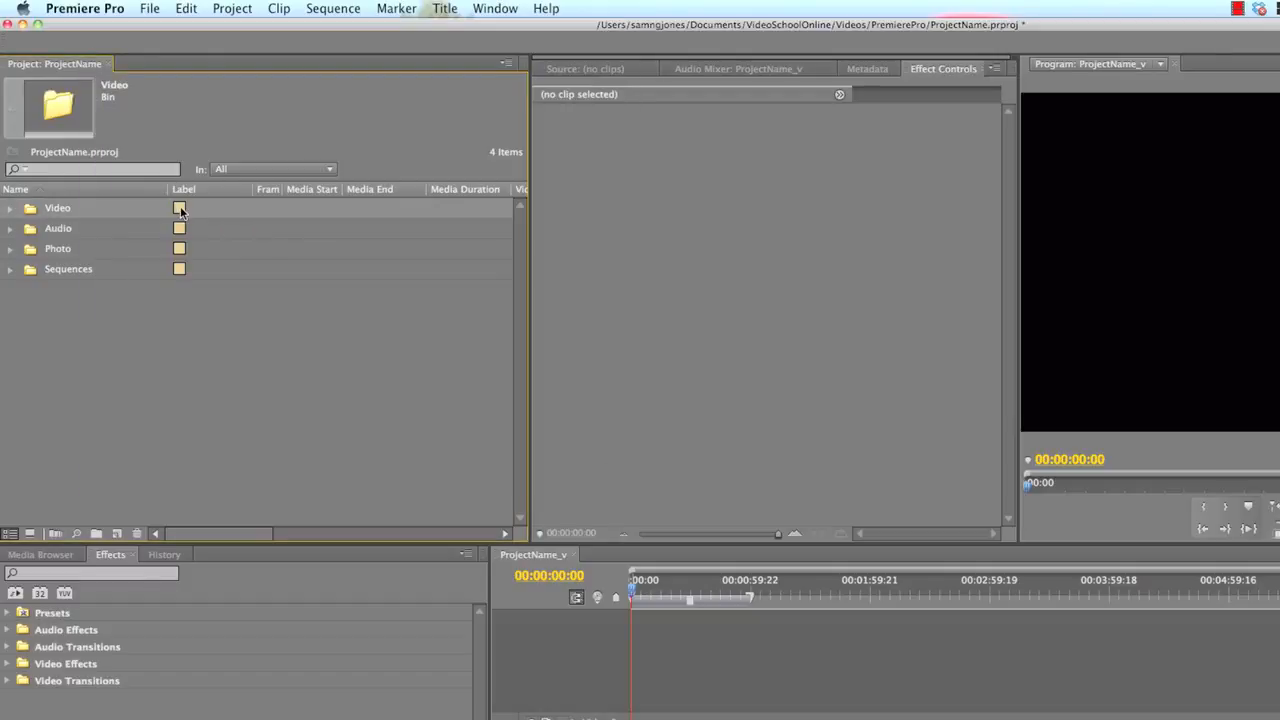
{"action": "left_click", "coordinate": [181, 210]}
{"action": "right_click", "coordinate": [181, 210]}
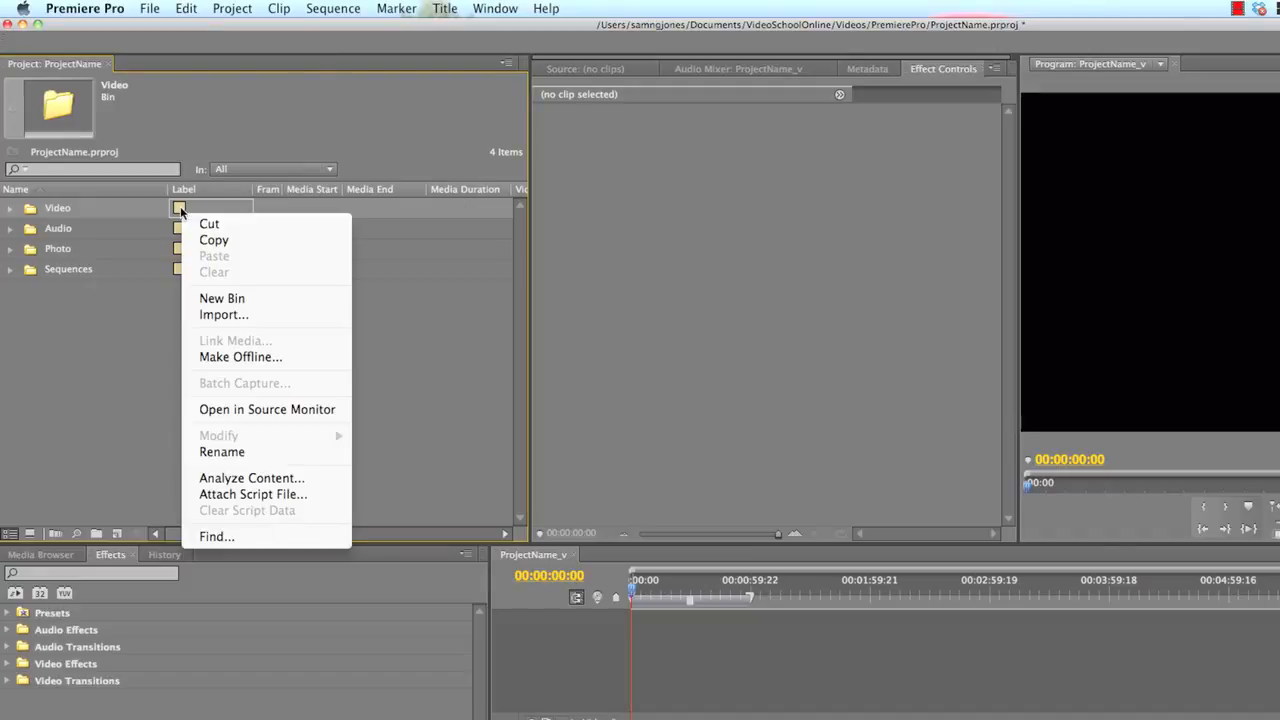
{"action": "left_click", "coordinate": [145, 205]}
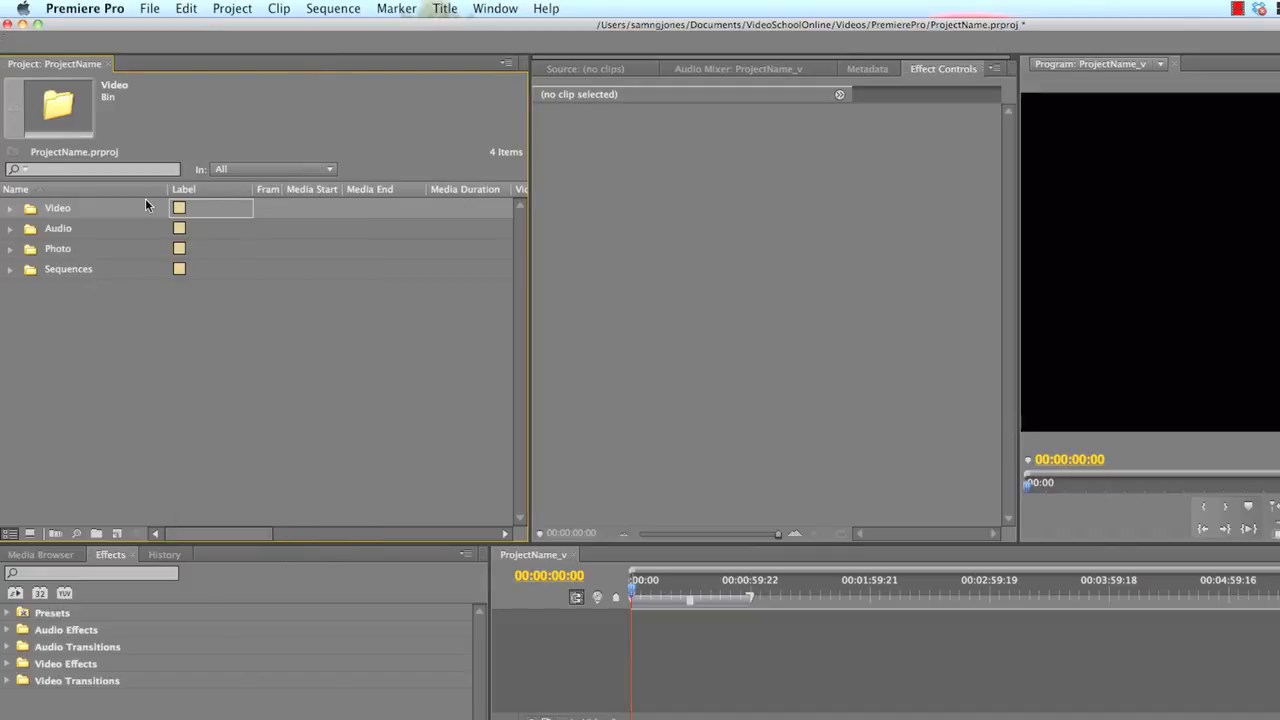
{"action": "right_click", "coordinate": [65, 209]}
{"action": "left_click", "coordinate": [37, 314]}
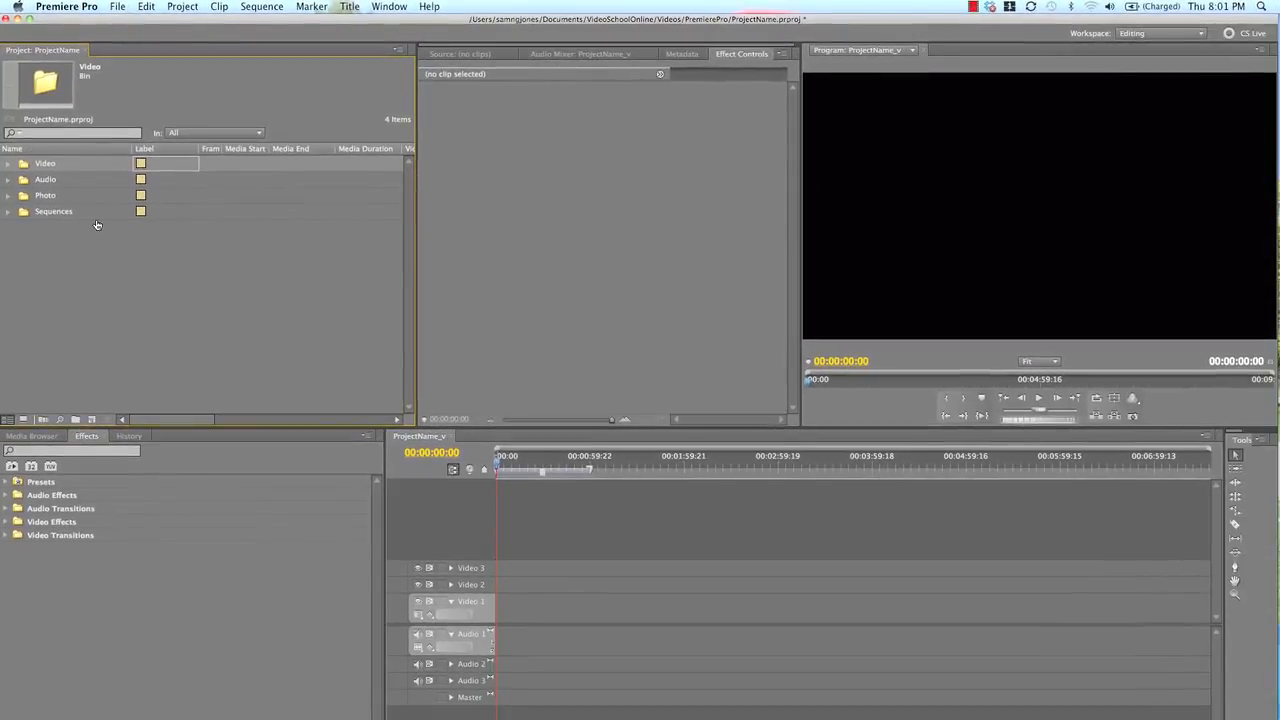
Compare the Video and Audio bins with the matching folders inside New Project in Finder, and return to Premiere Pro
{"action": "key", "text": "super+Tab"}
{"action": "left_click", "coordinate": [70, 285]}
{"action": "left_click", "coordinate": [9, 164]}
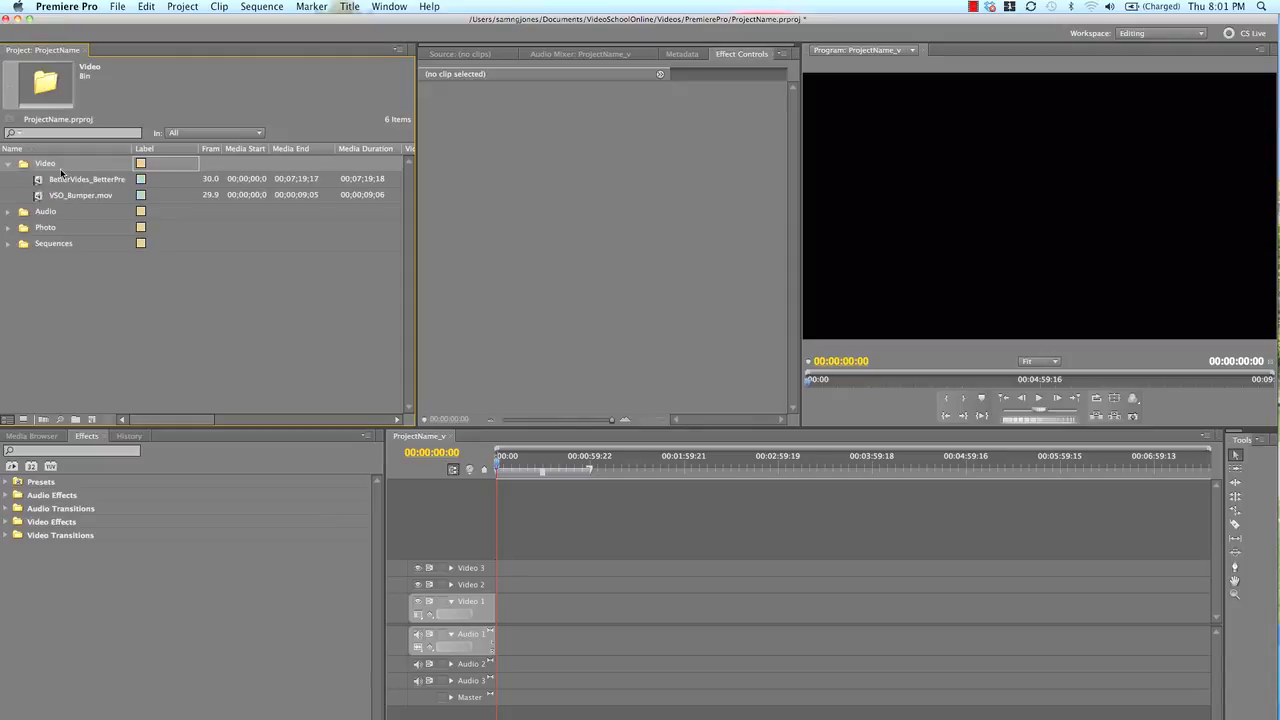
{"action": "left_click", "coordinate": [9, 164]}
{"action": "left_click", "coordinate": [9, 180]}
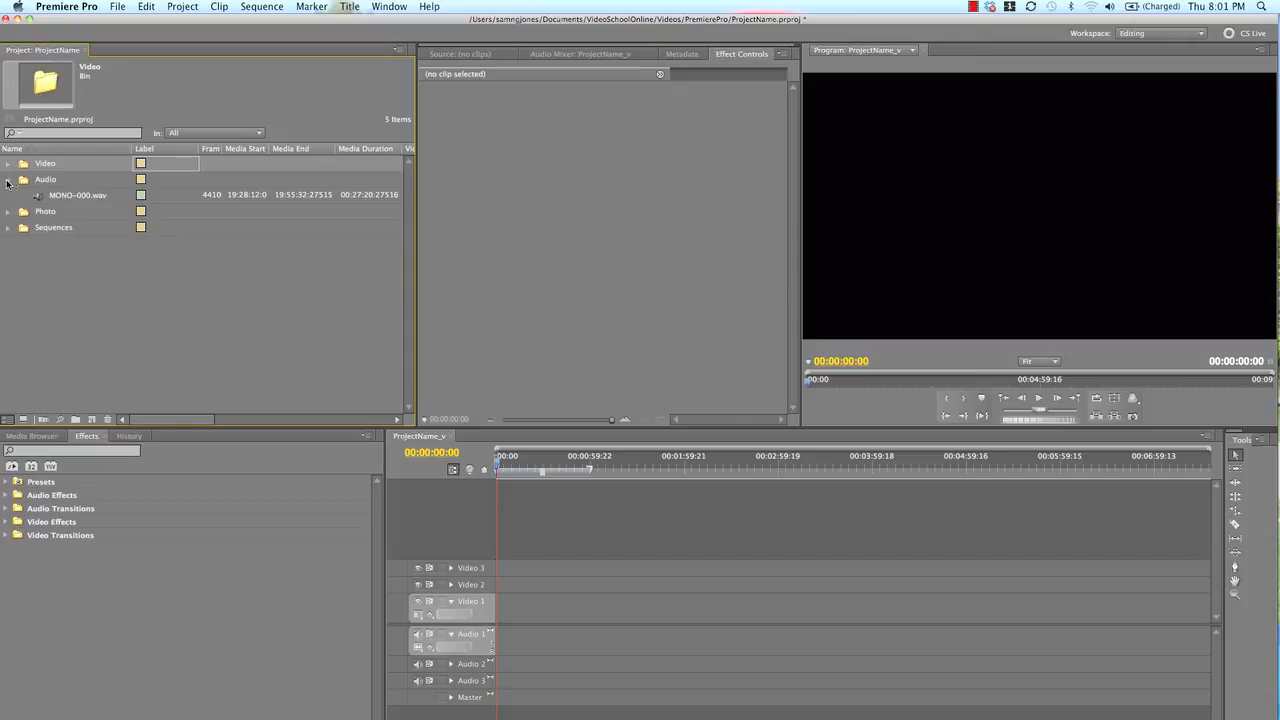
{"action": "left_click", "coordinate": [8, 180]}
{"action": "key", "text": "super+Tab"}
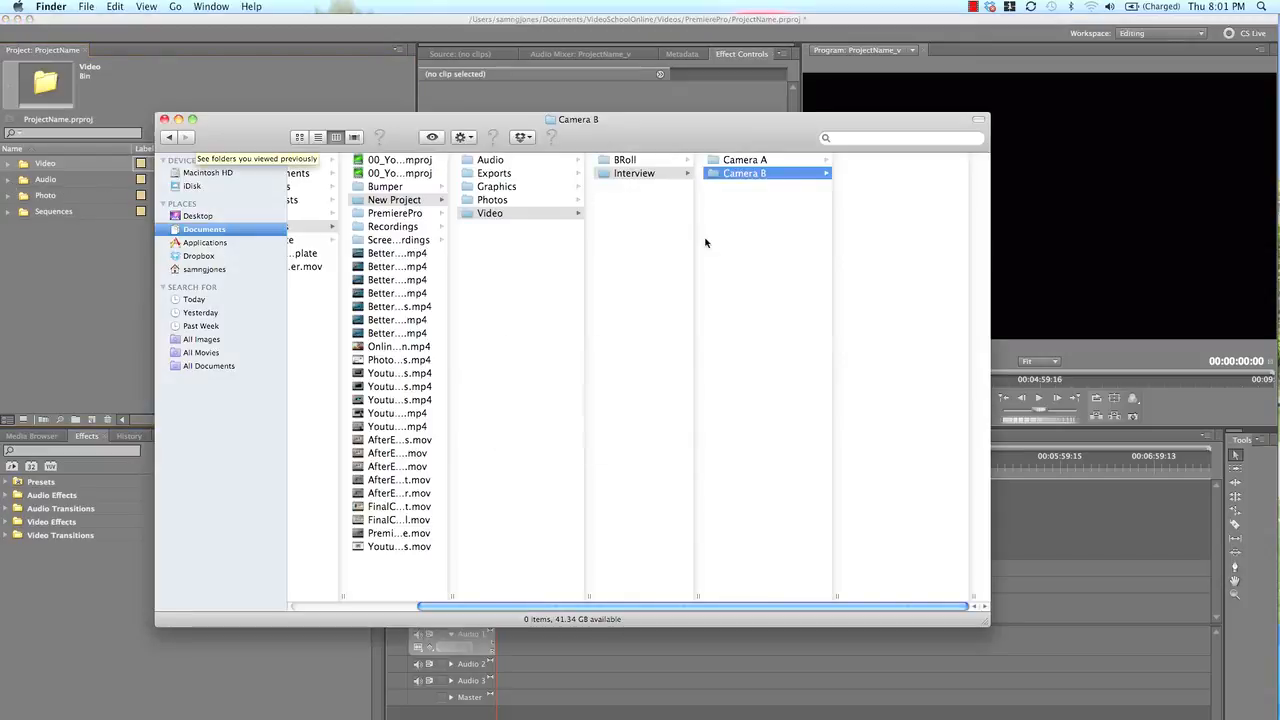
{"action": "left_click", "coordinate": [474, 240]}
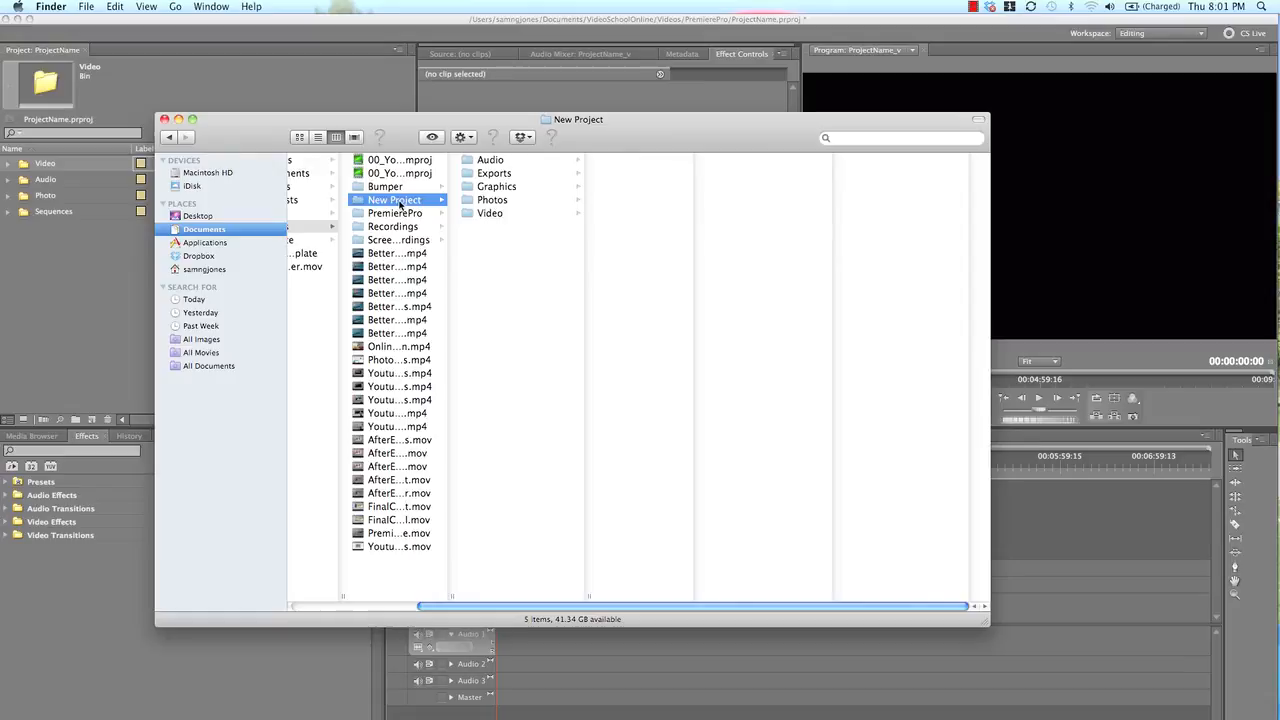
{"action": "left_click", "coordinate": [498, 163]}
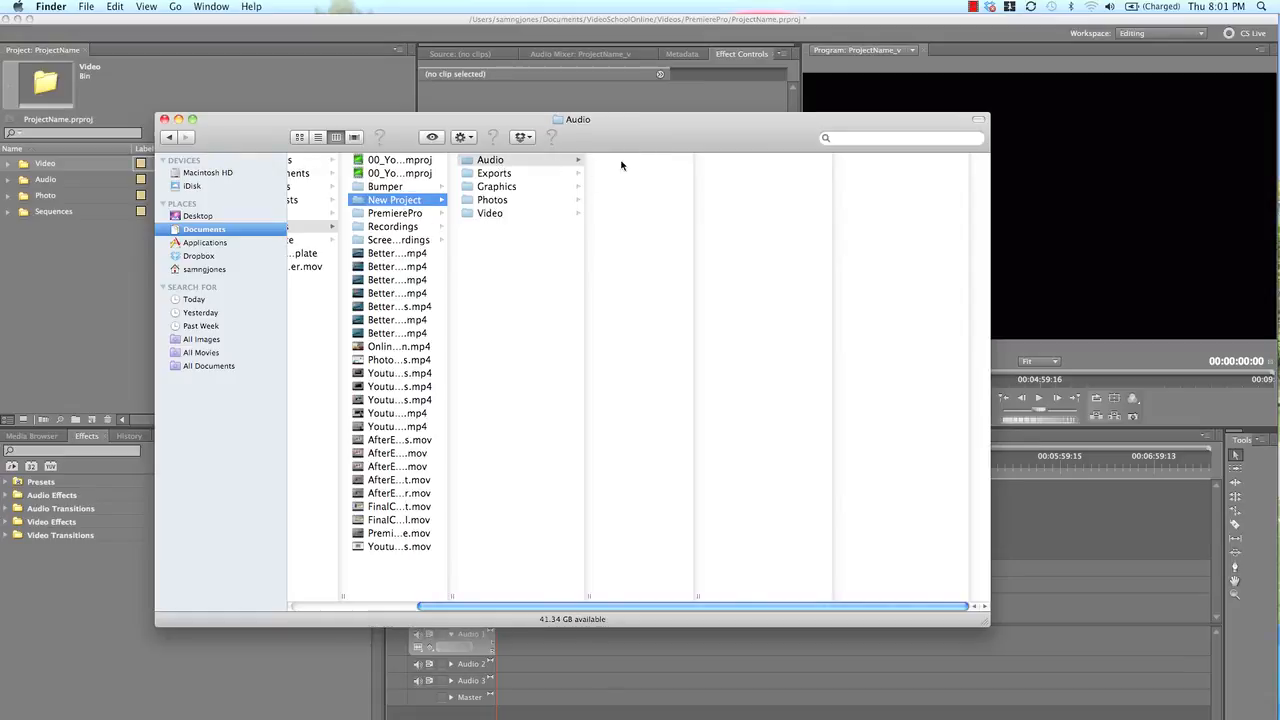
{"action": "left_click", "coordinate": [33, 296]}
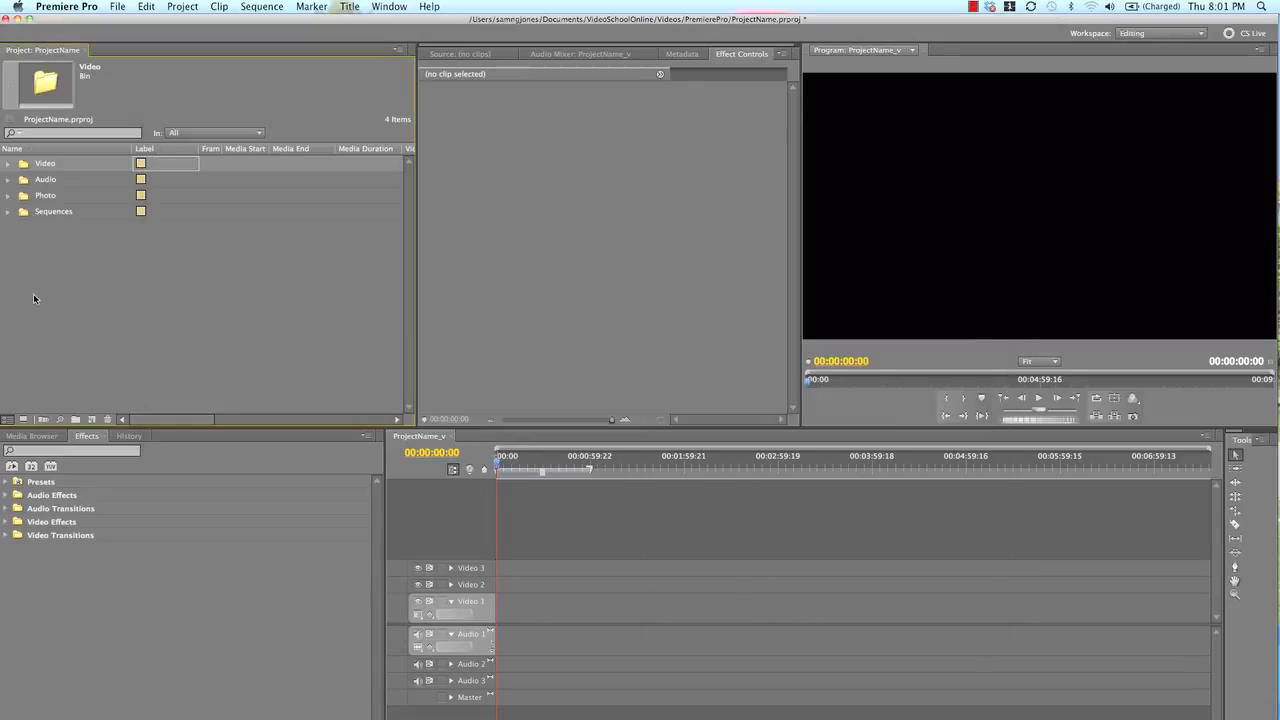